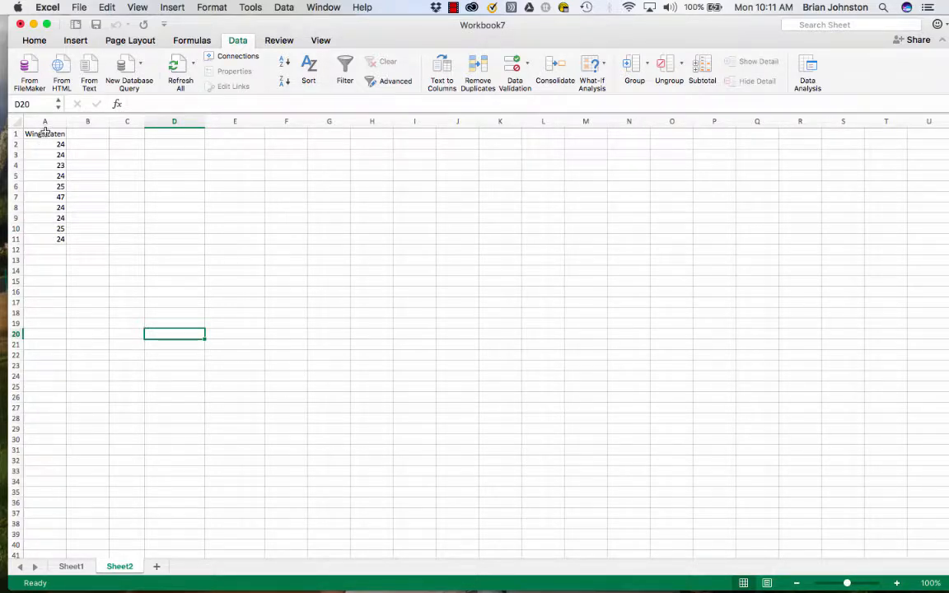
Step: Plot the Wings Eaten data in A1:A11 as a scatter chart and enlarge the chart
{"action": "left_click_drag", "start_coordinate": [43, 133], "coordinate": [49, 239]}
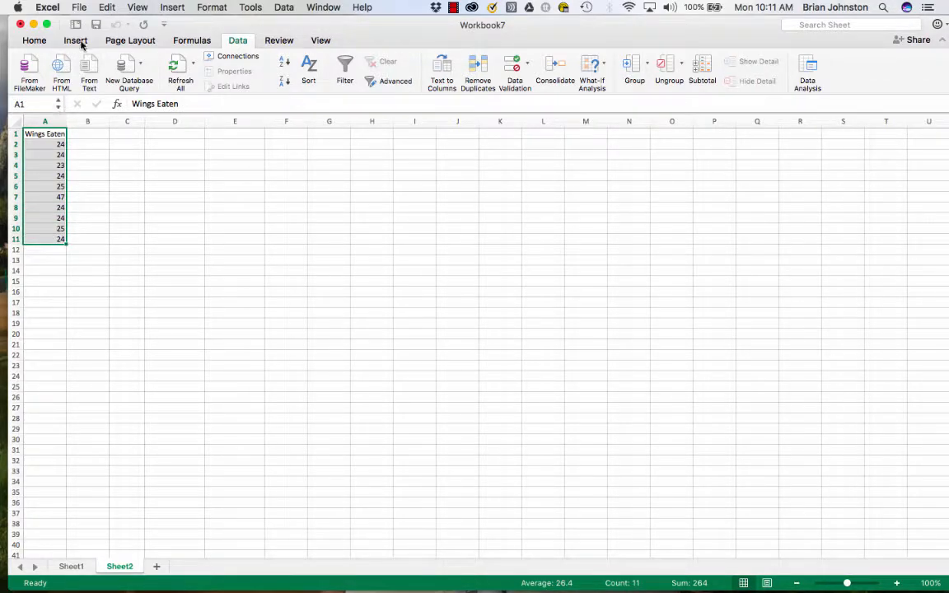
{"action": "left_click", "coordinate": [75, 41]}
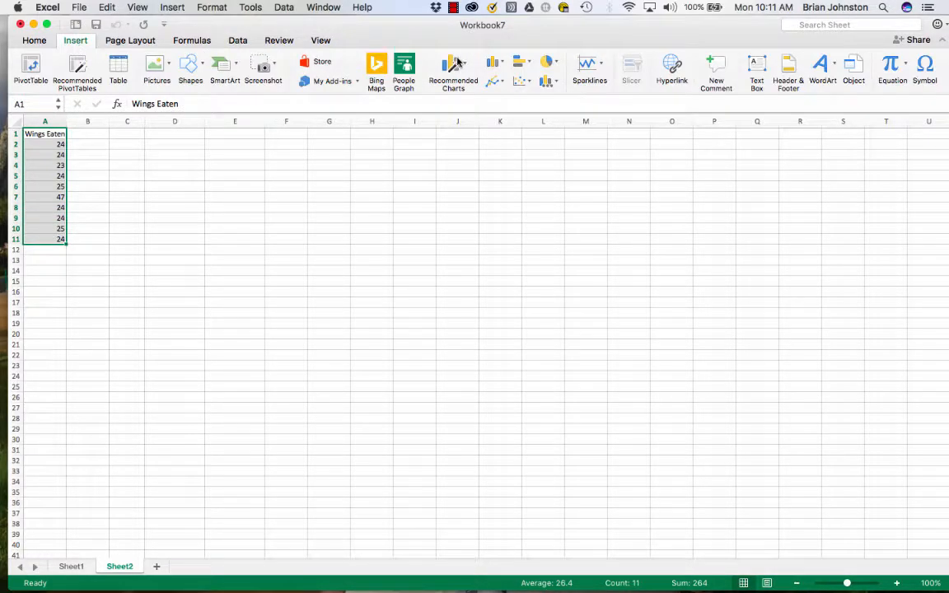
{"action": "left_click", "coordinate": [520, 82]}
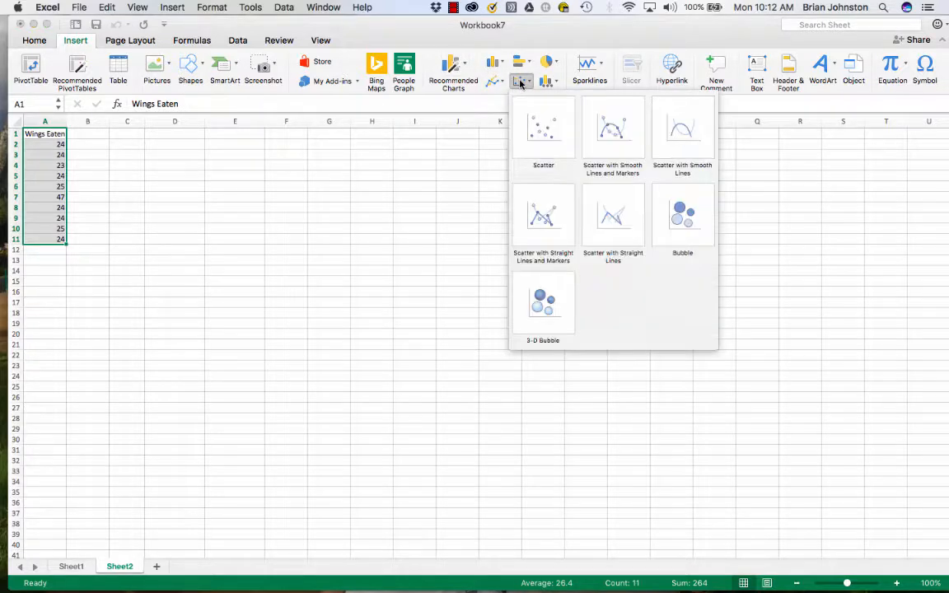
{"action": "left_click", "coordinate": [543, 130]}
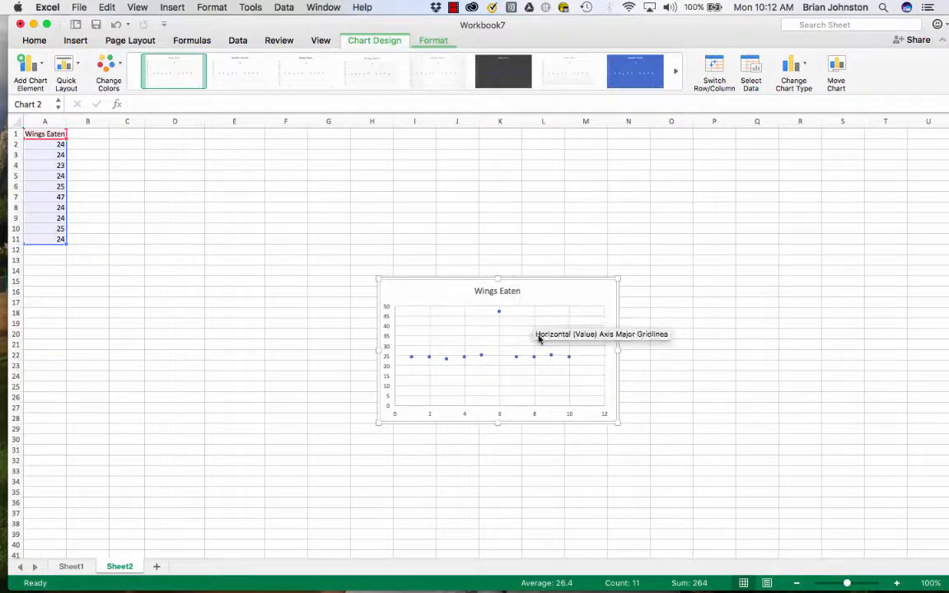
{"action": "left_click_drag", "start_coordinate": [619, 280], "coordinate": [650, 185]}
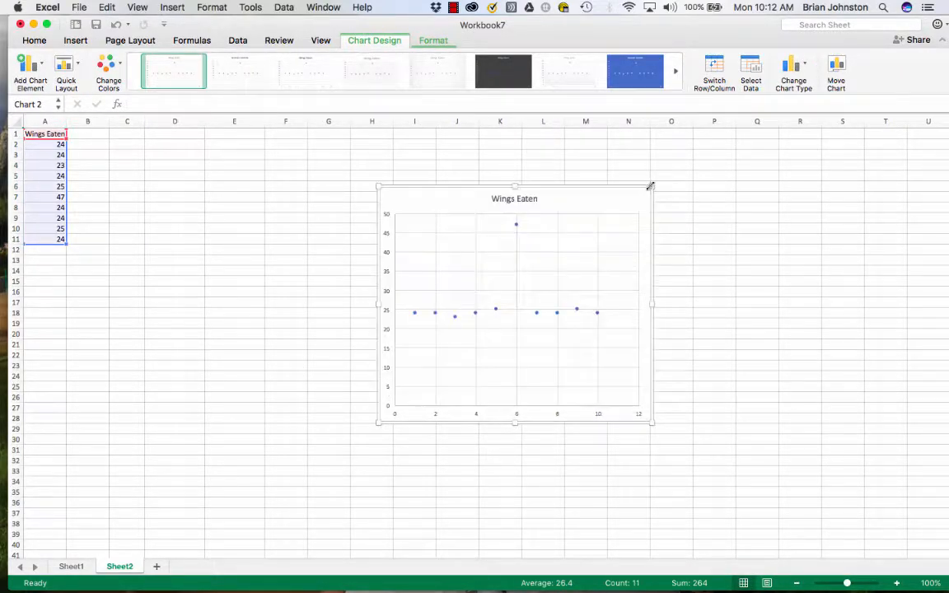
{"action": "mouse_move", "coordinate": [517, 227]}
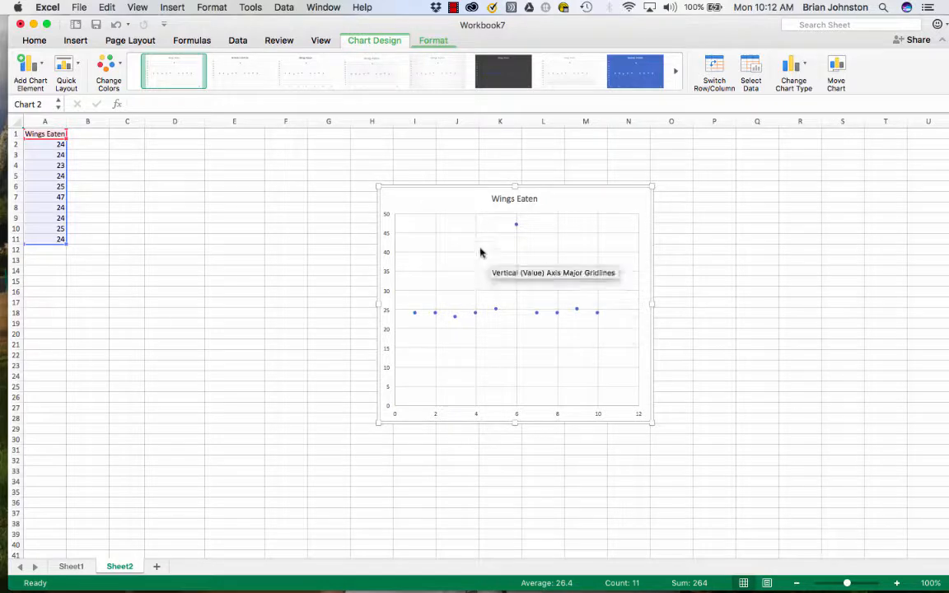
Step: Undo the resizing and insertion of the Wings Eaten scatter chart
{"action": "left_click", "coordinate": [116, 24]}
{"action": "left_click", "coordinate": [116, 24]}
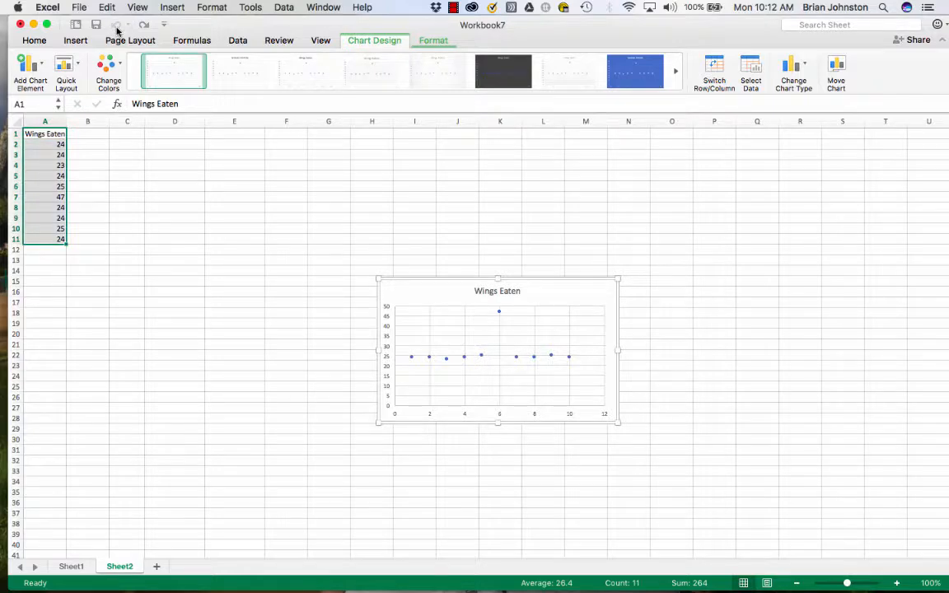
{"action": "left_click", "coordinate": [116, 24]}
{"action": "left_click", "coordinate": [153, 312]}
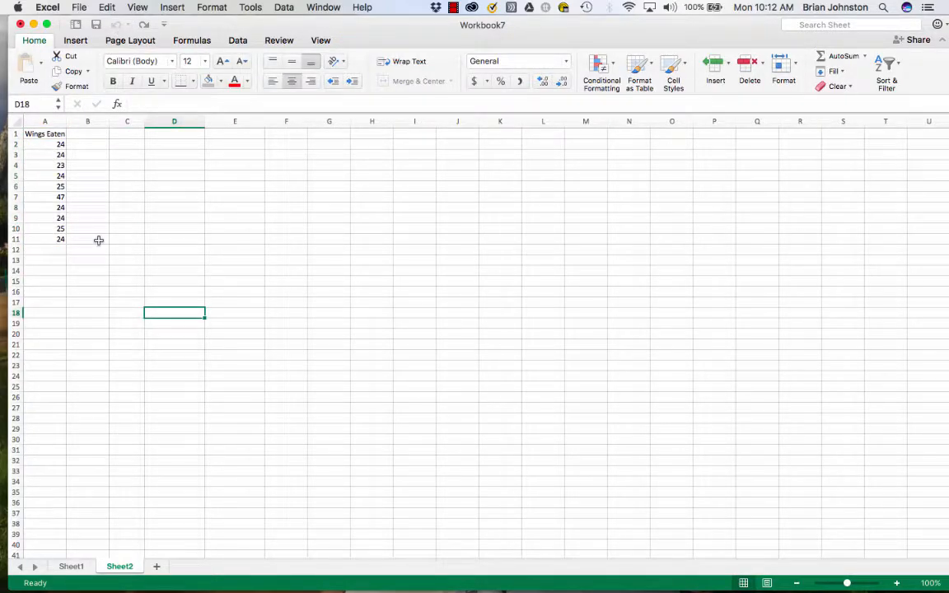
Step: Enter the labels Mean, Median and Mode in cells D2 to D4
{"action": "left_click", "coordinate": [125, 145]}
{"action": "key", "text": "Tab"}
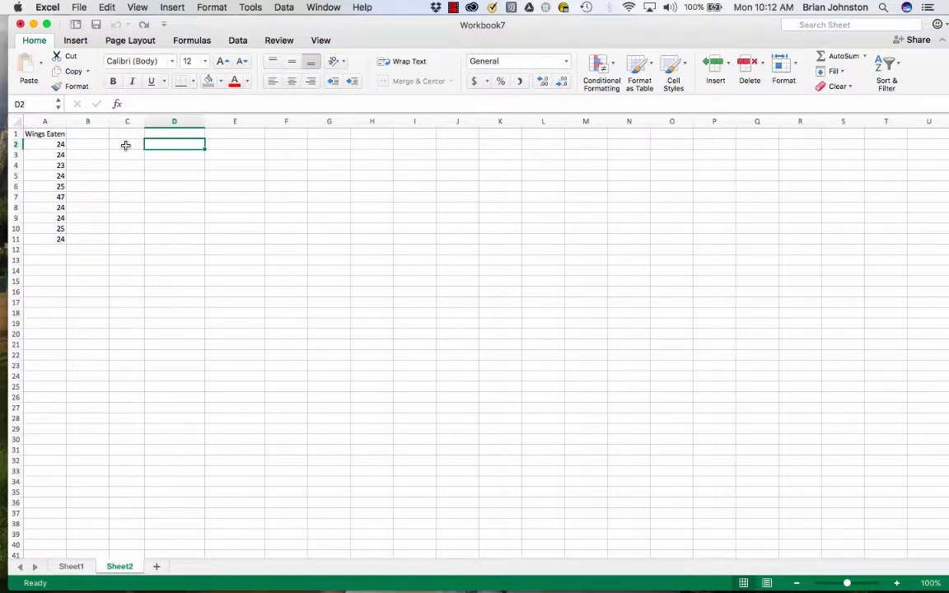
{"action": "type", "text": "Mean"}
{"action": "key", "text": "Return"}
{"action": "key", "text": "Tab"}
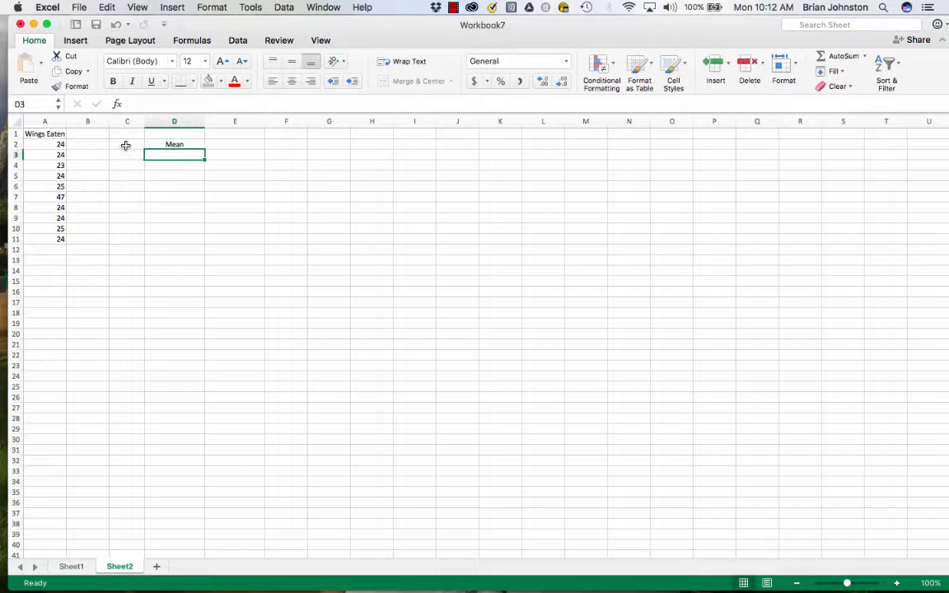
{"action": "type", "text": "Median"}
{"action": "key", "text": "Down"}
{"action": "type", "text": "Mode"}
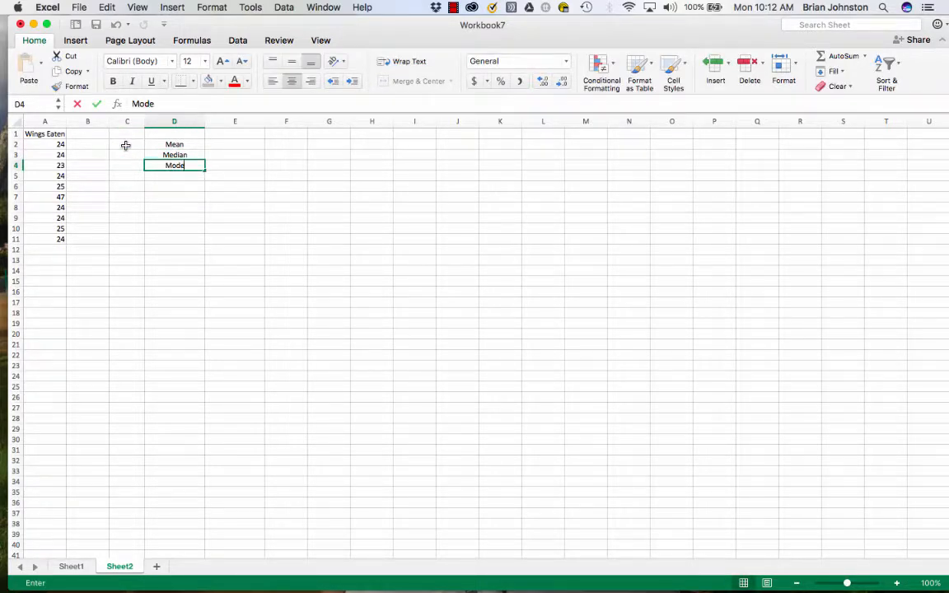
{"action": "key", "text": "Return"}
Step: Enter the labels Range, Stan Dev and Variance in cells D5 to D7
{"action": "type", "text": "Range"}
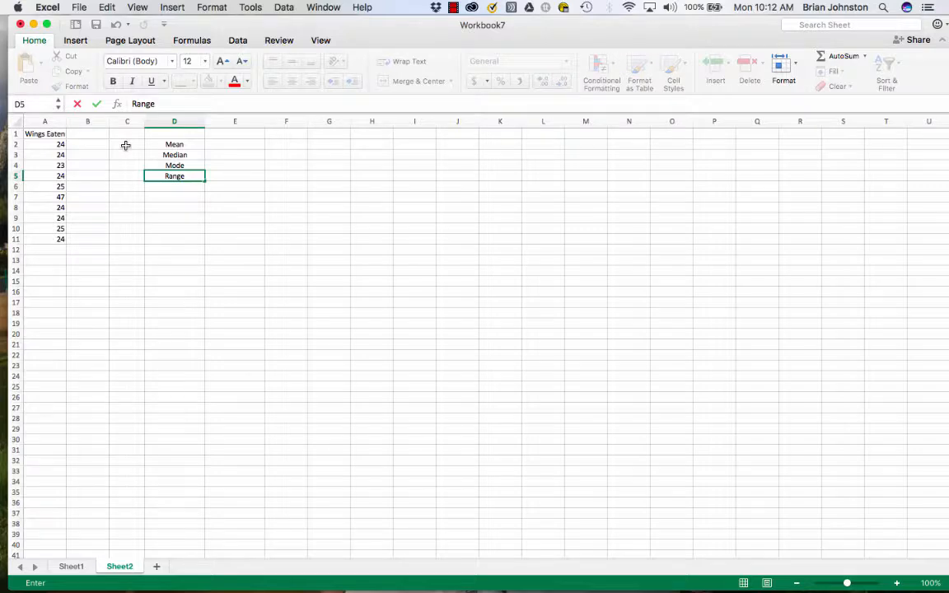
{"action": "key", "text": "Return"}
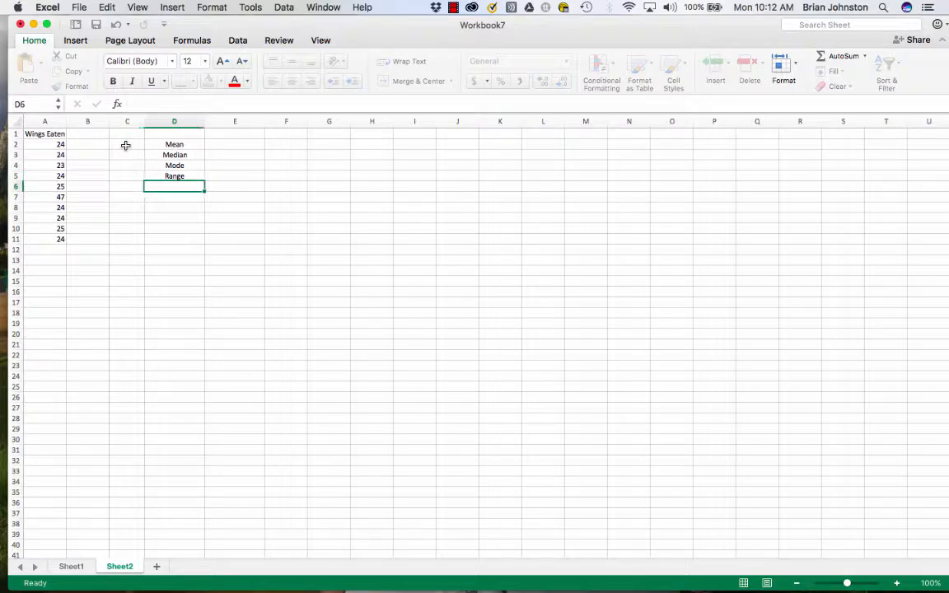
{"action": "type", "text": "Stan"}
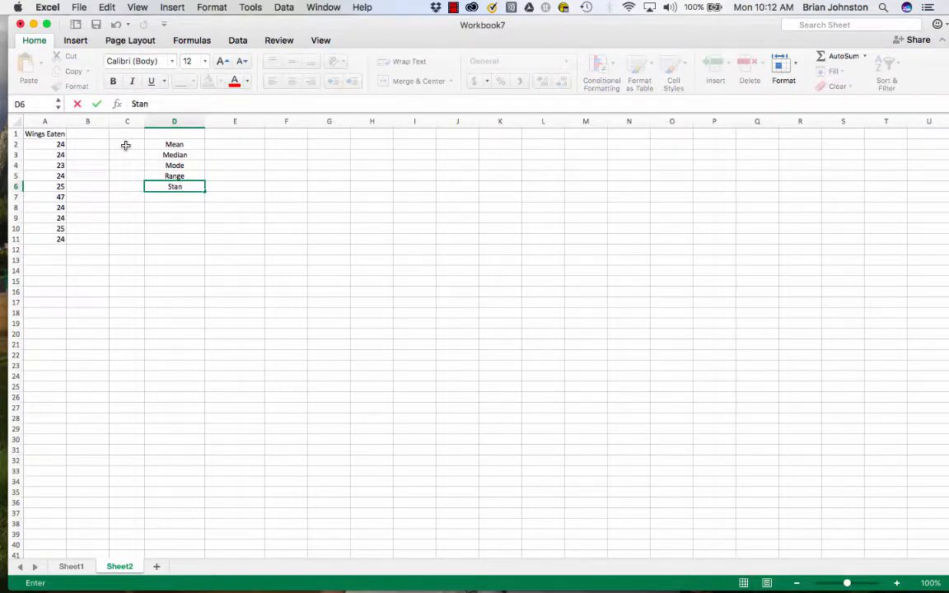
{"action": "type", "text": " Dev"}
{"action": "key", "text": "Return"}
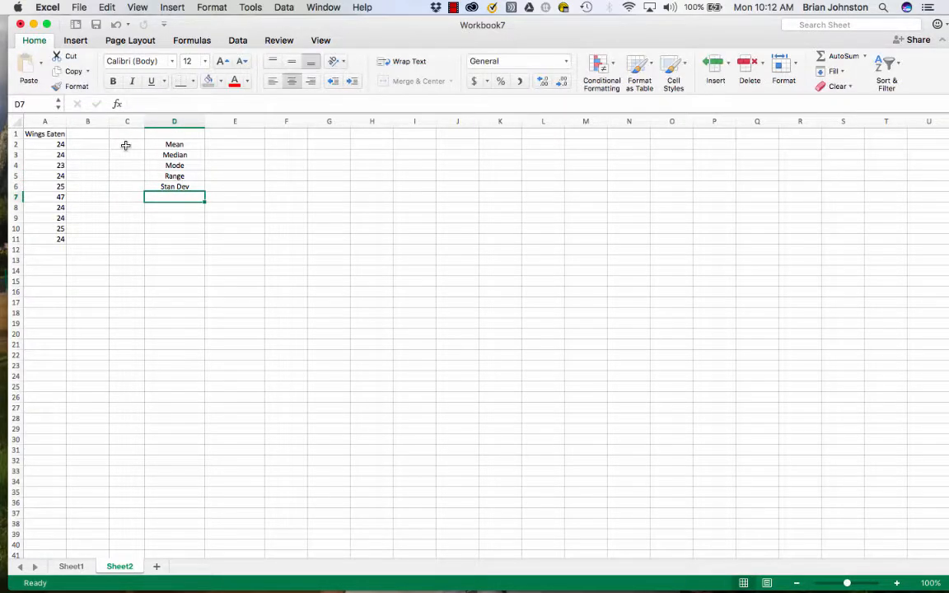
{"action": "type", "text": "Variance"}
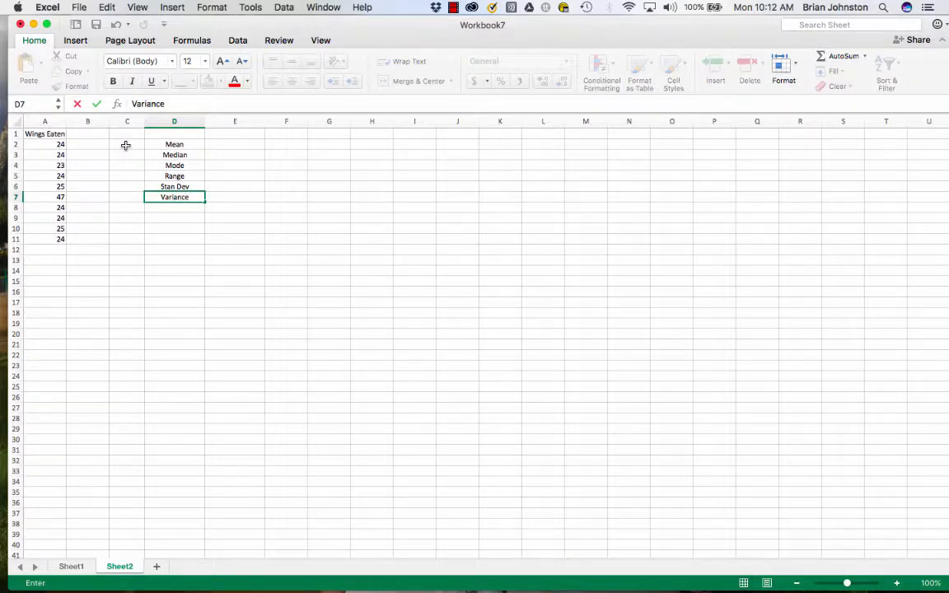
{"action": "left_click", "coordinate": [167, 290]}
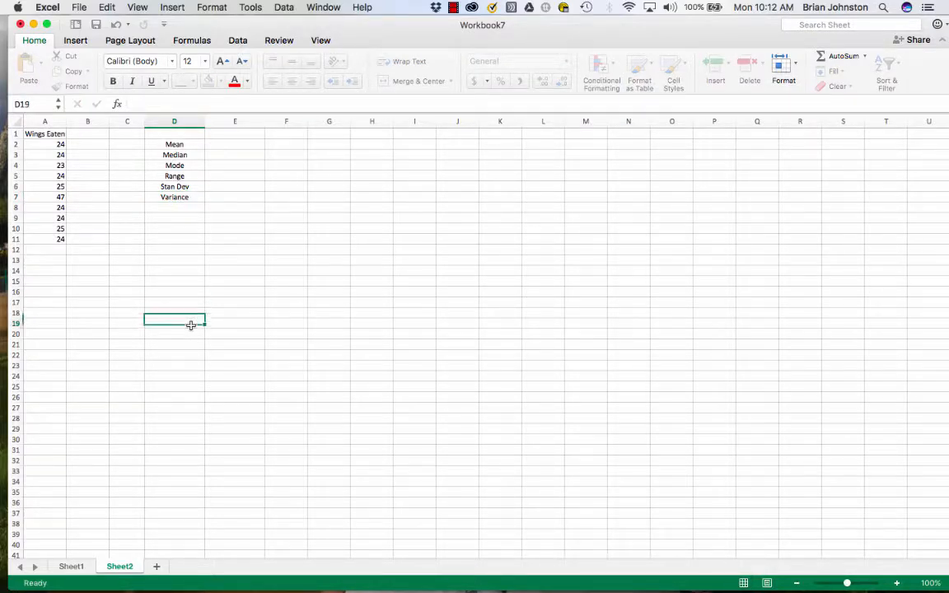
Step: Calculate the mean in cell E2 with the statistical function AVERAGE over the range A2:A11
{"action": "left_click", "coordinate": [225, 145]}
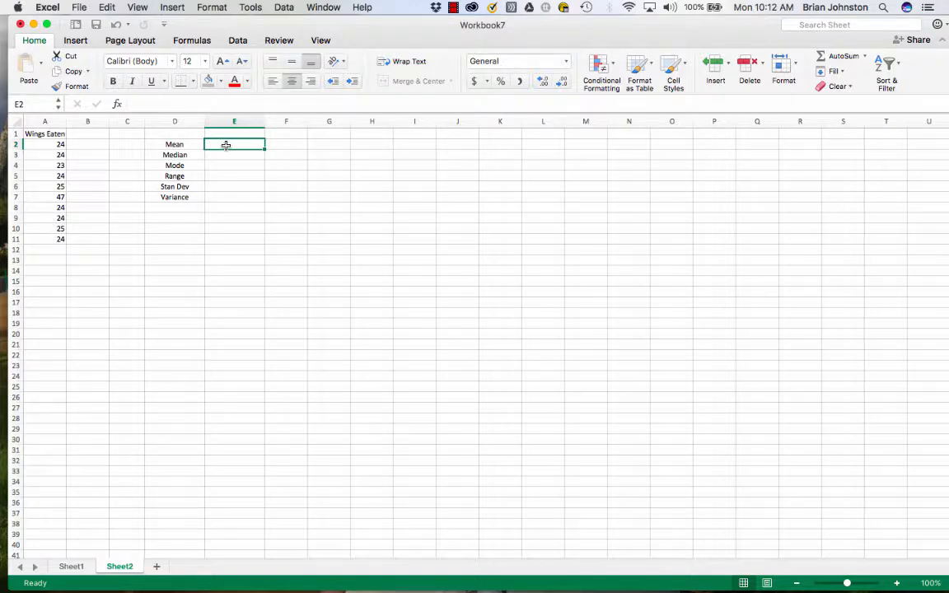
{"action": "left_click", "coordinate": [191, 41]}
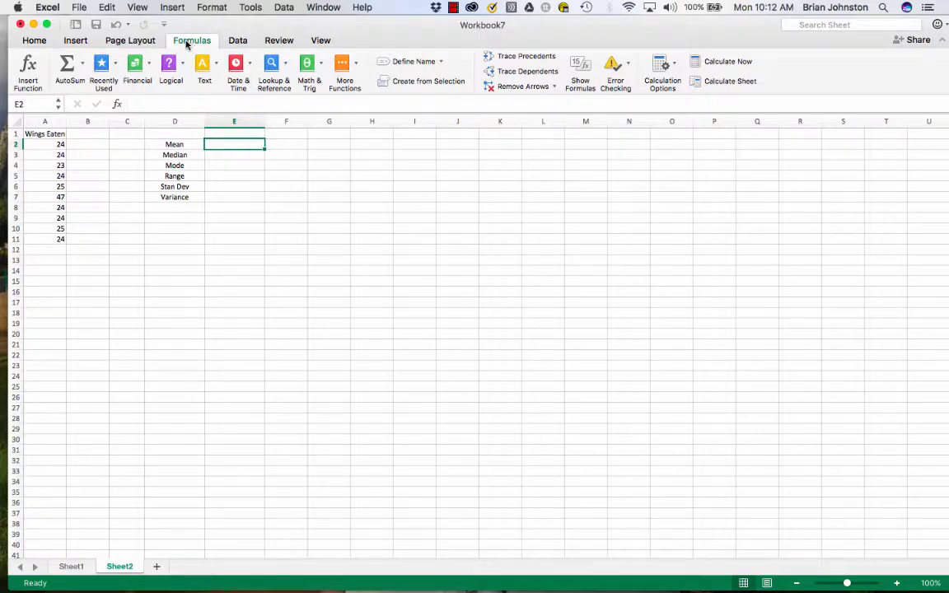
{"action": "left_click", "coordinate": [83, 65]}
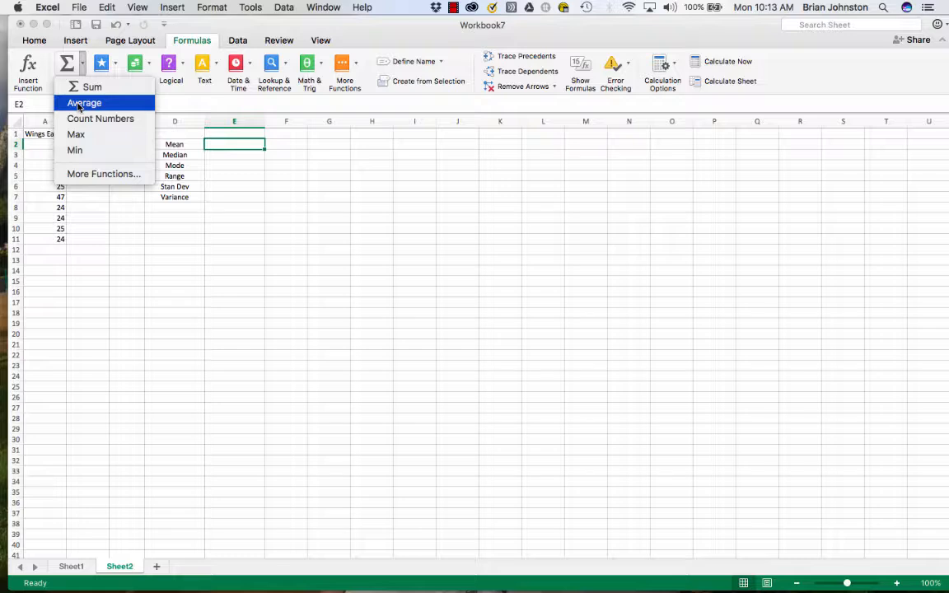
{"action": "left_click", "coordinate": [357, 66]}
{"action": "left_click", "coordinate": [356, 66]}
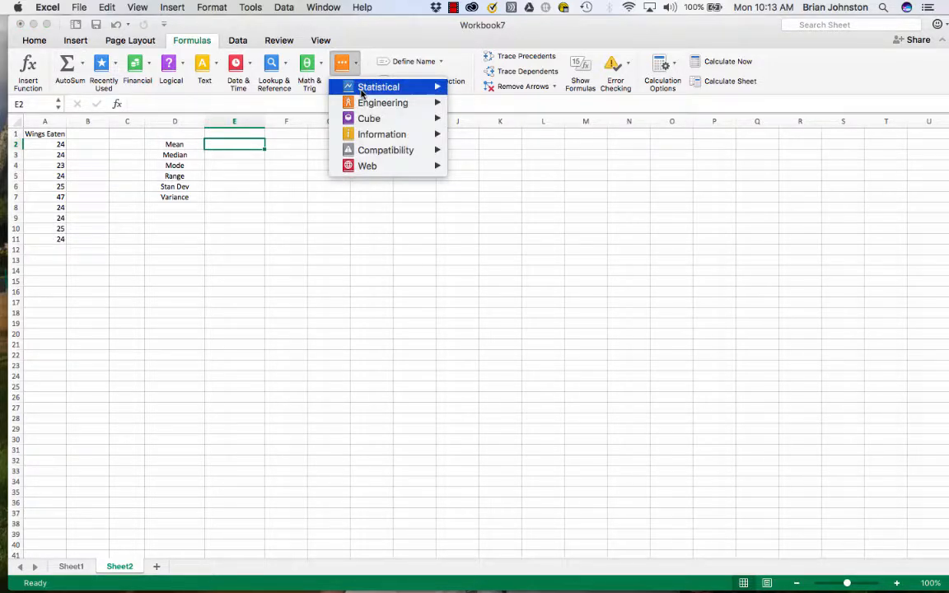
{"action": "mouse_move", "coordinate": [361, 93]}
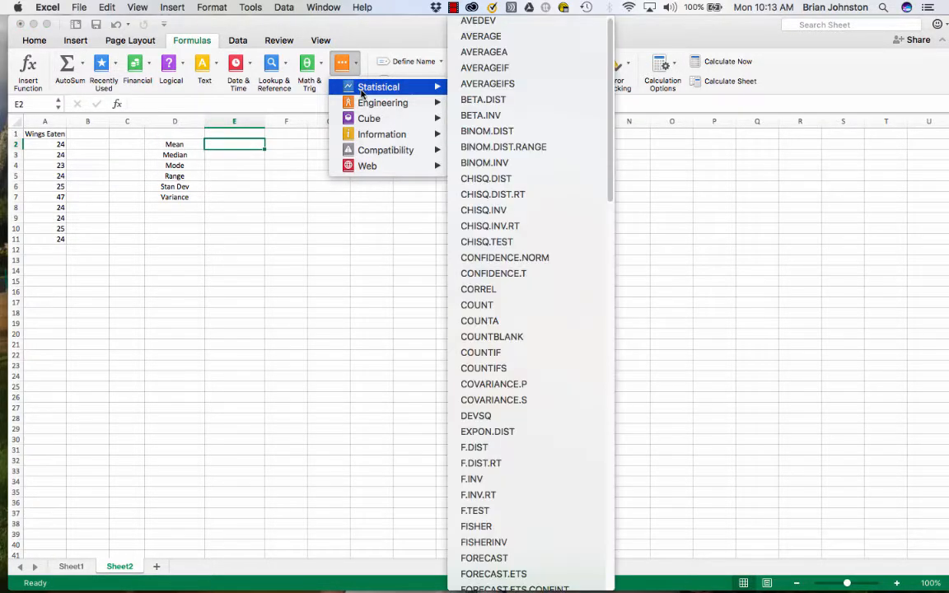
{"action": "left_click", "coordinate": [497, 35]}
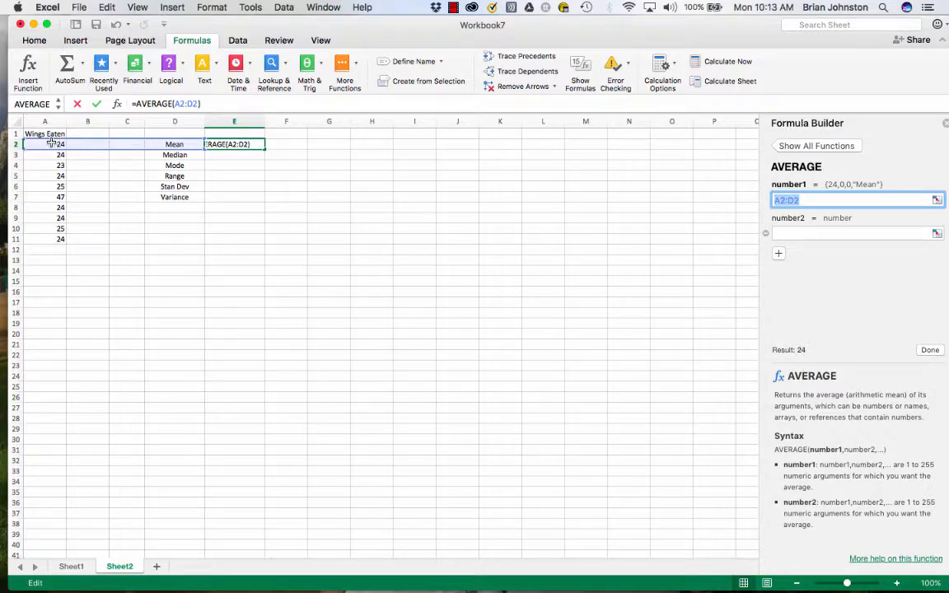
{"action": "left_click_drag", "start_coordinate": [47, 144], "coordinate": [54, 243]}
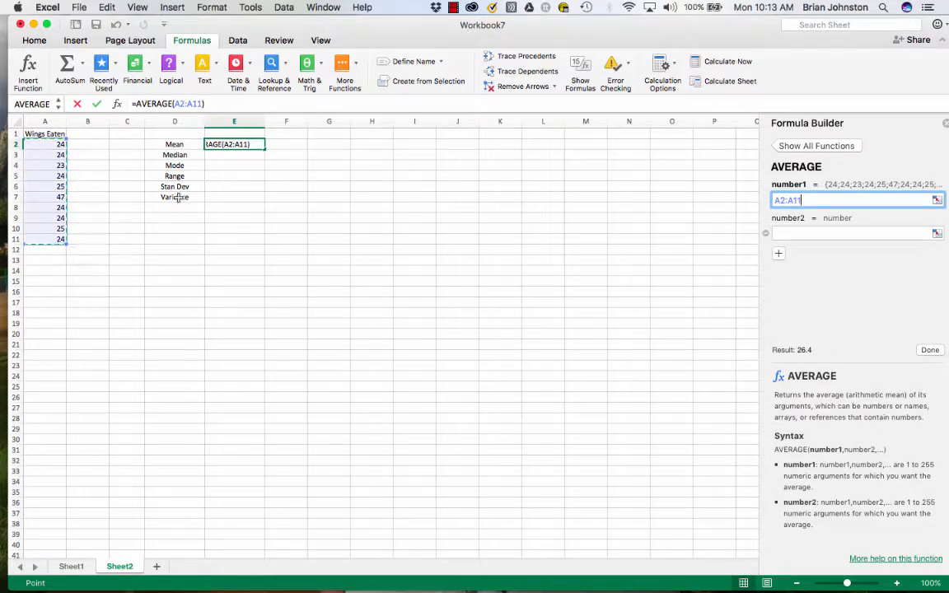
{"action": "left_click", "coordinate": [934, 351]}
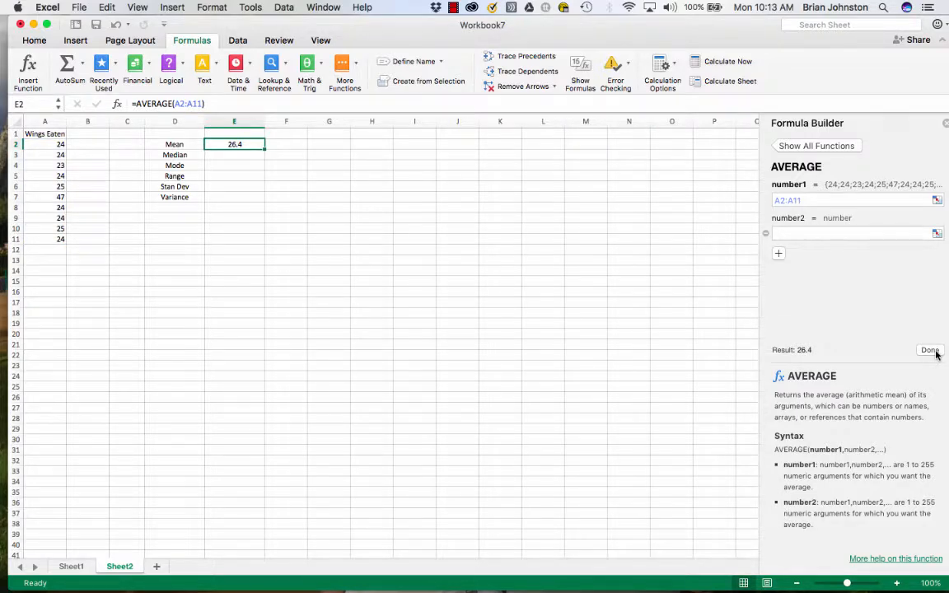
Step: Calculate the median in cell E3 with the statistical function MEDIAN over the range A2:A11
{"action": "left_click", "coordinate": [227, 155]}
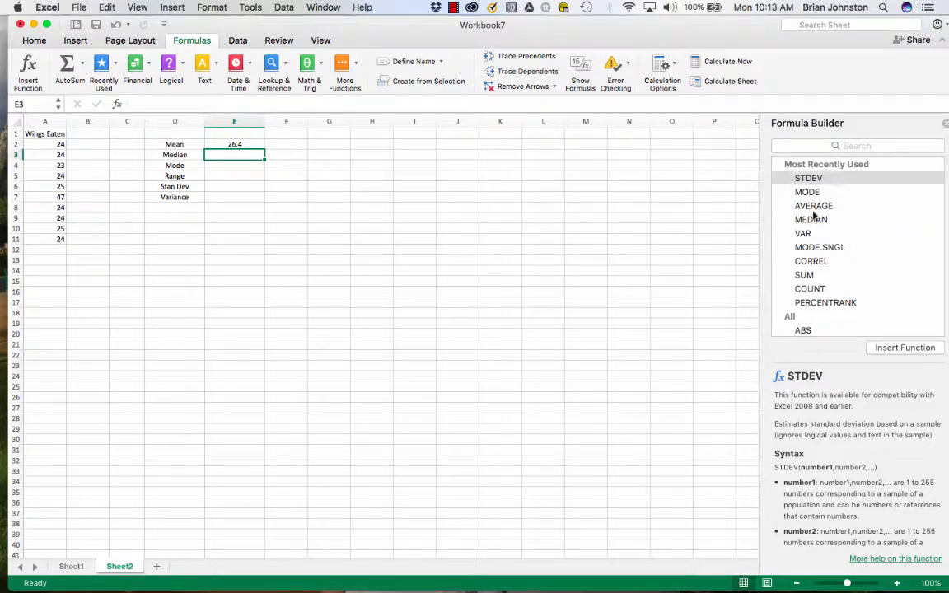
{"action": "left_click", "coordinate": [355, 66]}
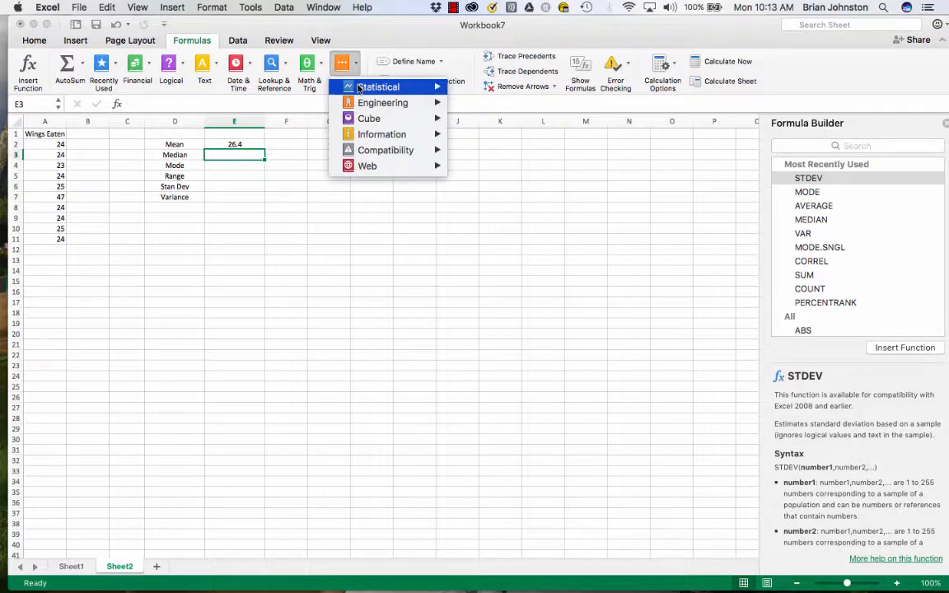
{"action": "left_click", "coordinate": [372, 46]}
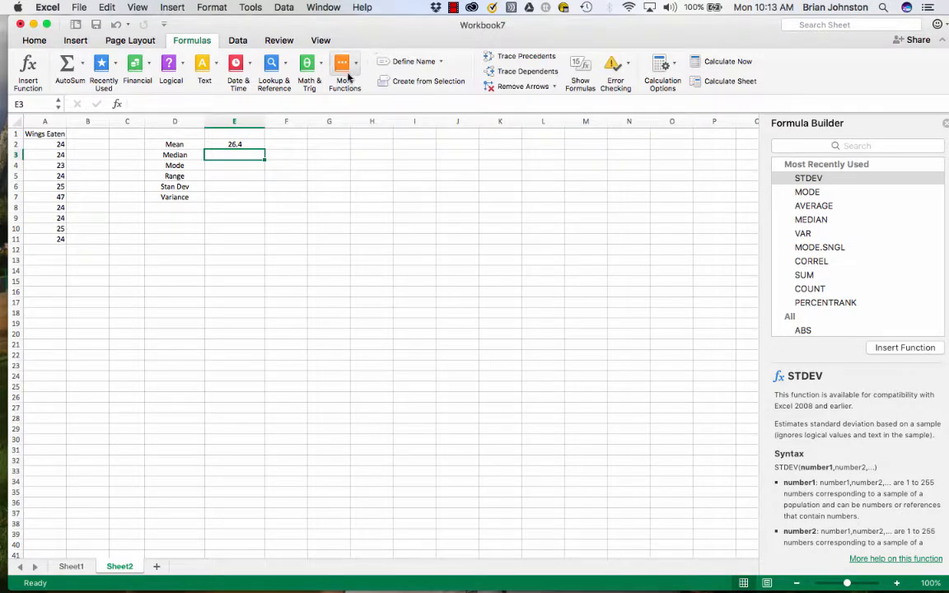
{"action": "left_click", "coordinate": [343, 66]}
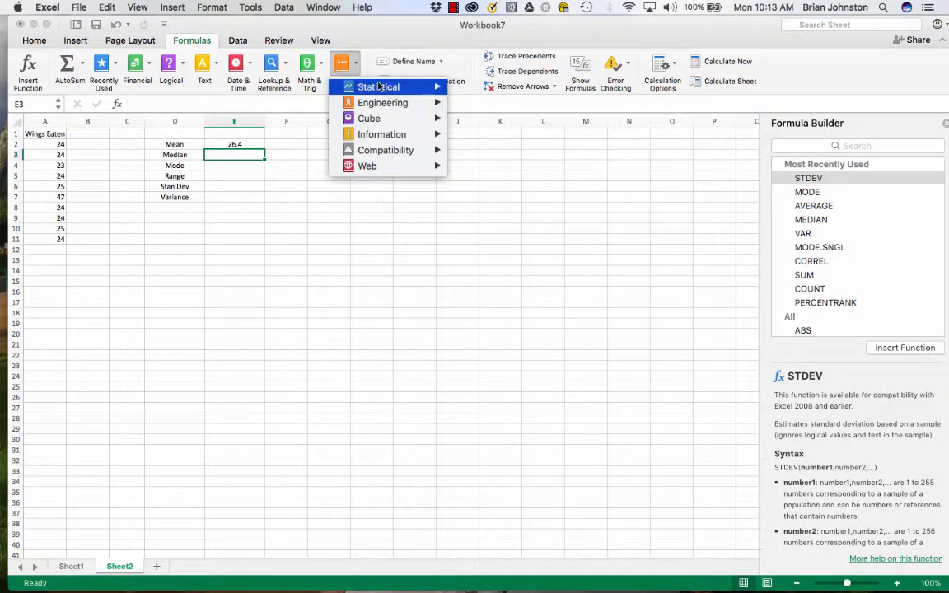
{"action": "mouse_move", "coordinate": [379, 87]}
{"action": "scroll", "coordinate": [478, 269], "scroll_direction": "down", "scroll_amount": 5}
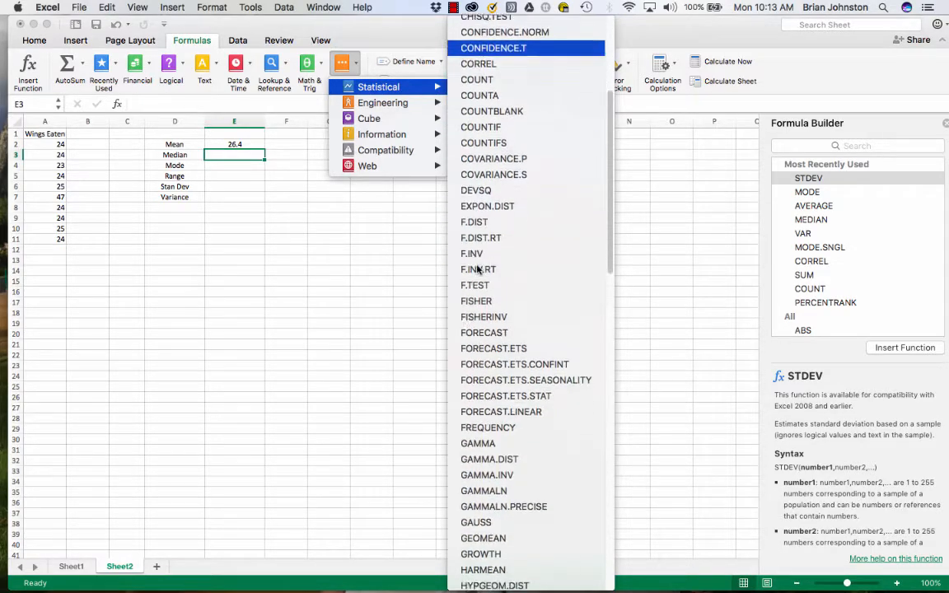
{"action": "scroll", "coordinate": [476, 270], "scroll_direction": "down", "scroll_amount": 15}
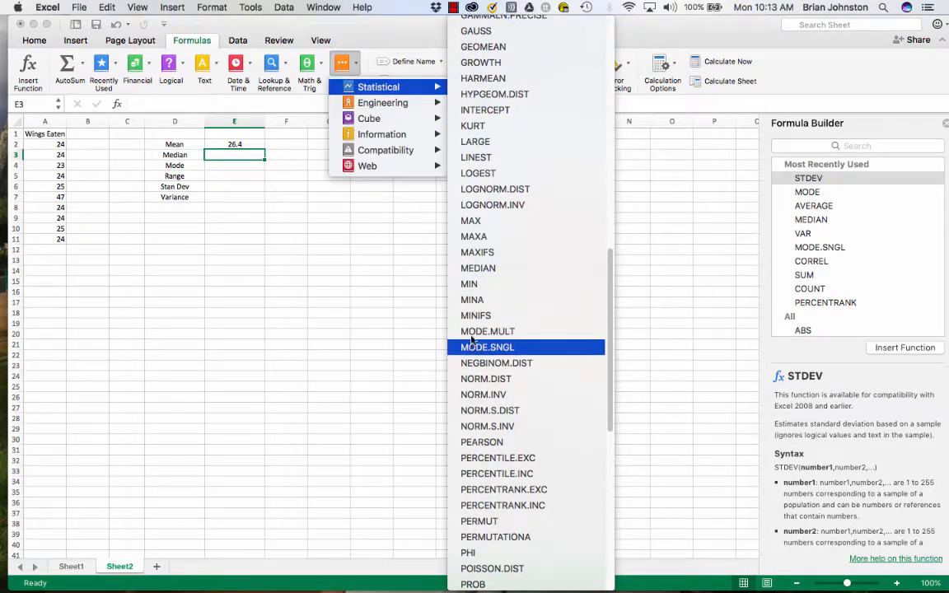
{"action": "left_click", "coordinate": [479, 268]}
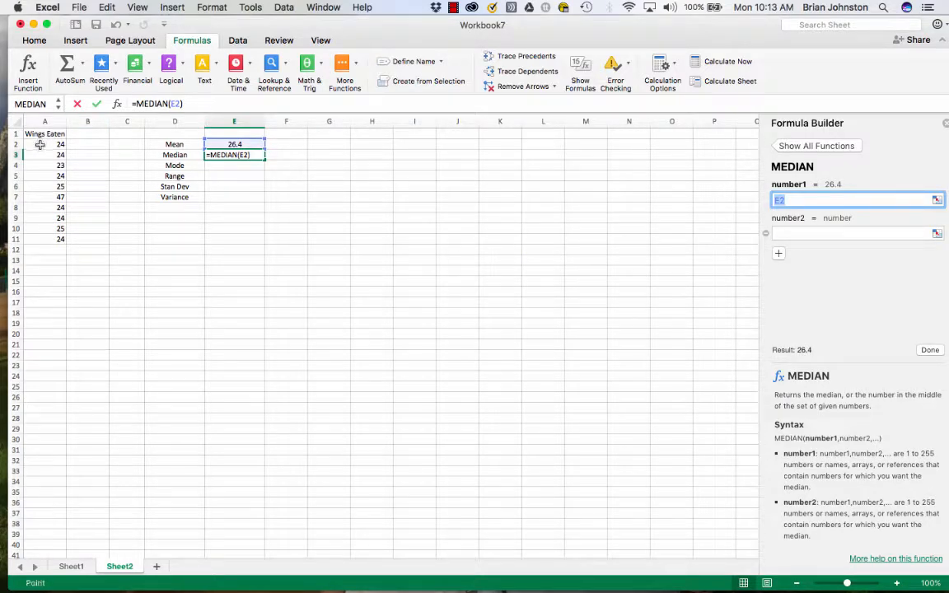
{"action": "left_click_drag", "start_coordinate": [38, 144], "coordinate": [41, 239]}
{"action": "left_click", "coordinate": [929, 350]}
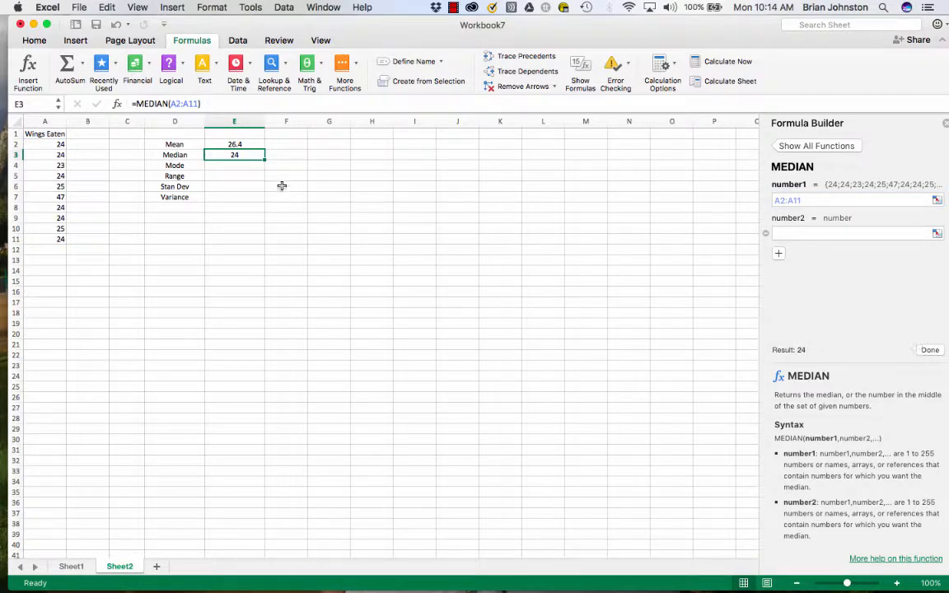
Step: Calculate the mode in cell E4 with the statistical function MODE.SNGL over the range A2:A11
{"action": "left_click", "coordinate": [232, 166]}
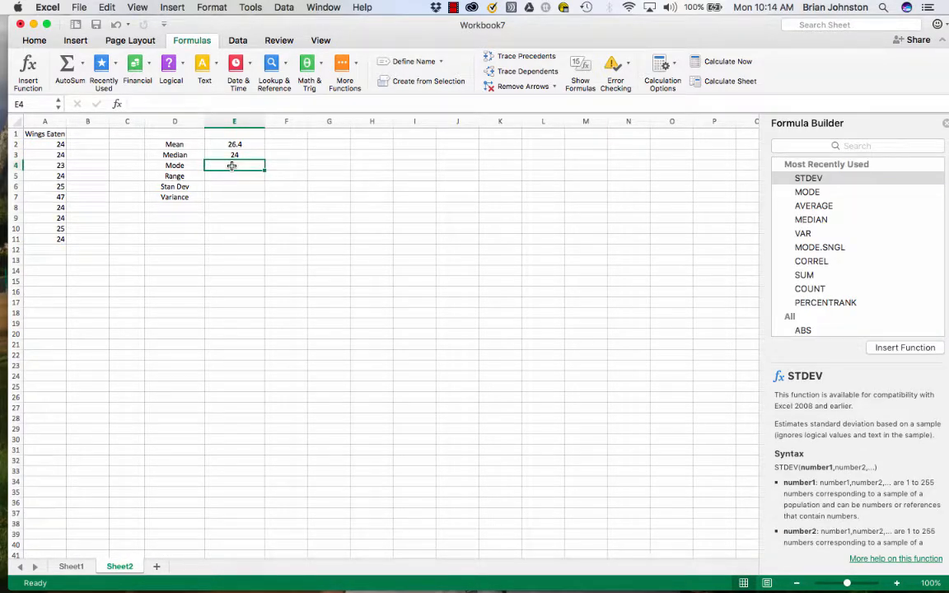
{"action": "left_click", "coordinate": [356, 66]}
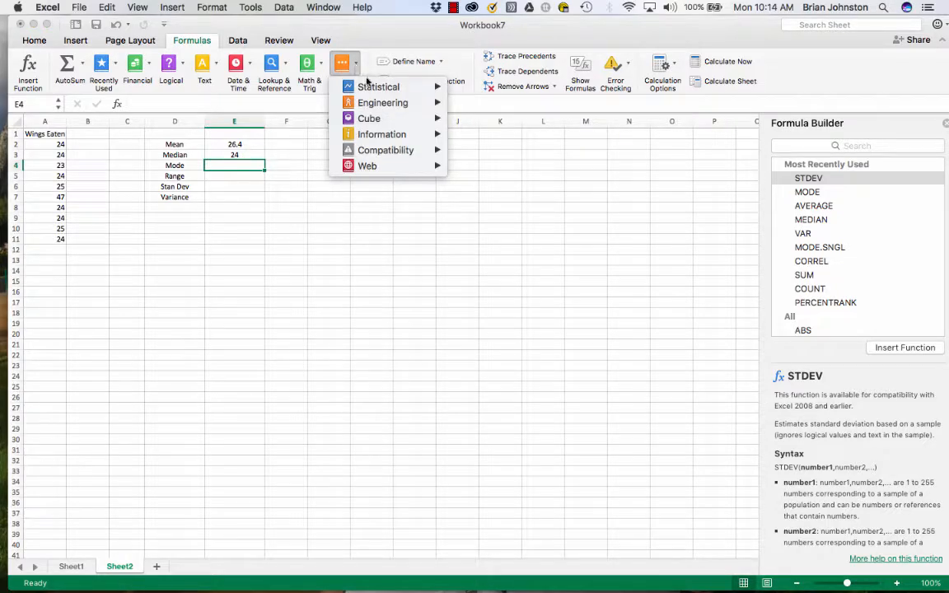
{"action": "mouse_move", "coordinate": [371, 88]}
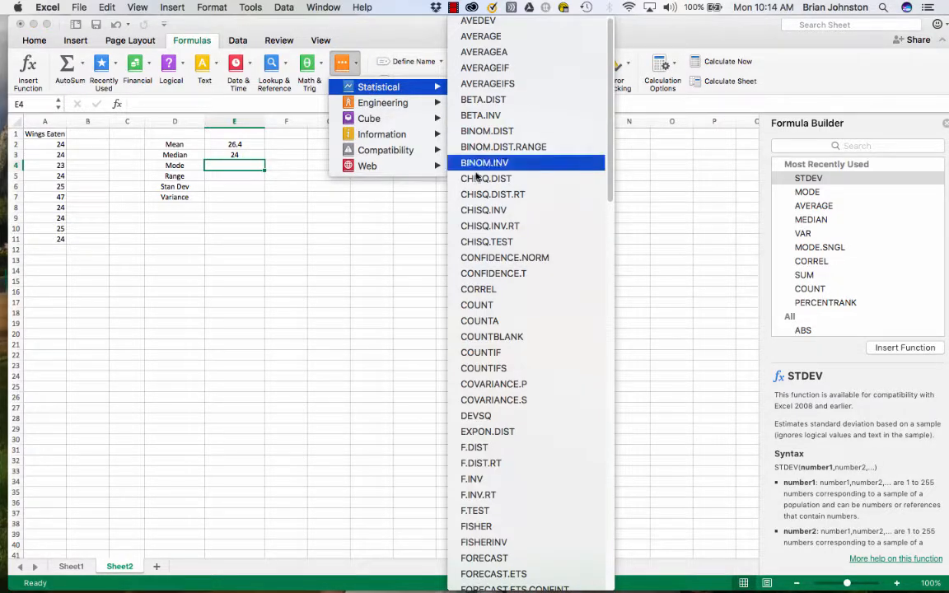
{"action": "scroll", "coordinate": [492, 416], "scroll_direction": "down", "scroll_amount": 10}
{"action": "scroll", "coordinate": [492, 416], "scroll_direction": "down", "scroll_amount": 15}
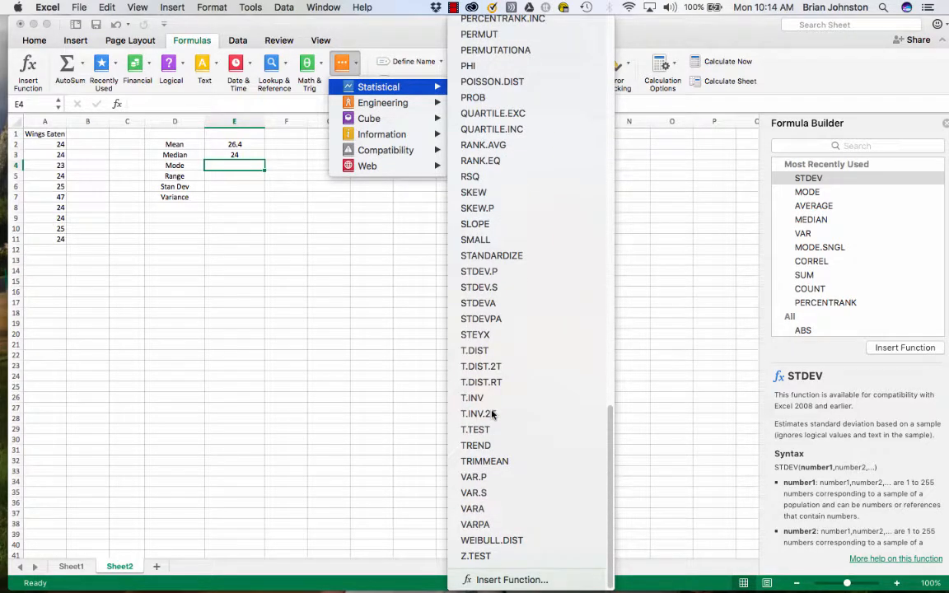
{"action": "scroll", "coordinate": [492, 414], "scroll_direction": "up", "scroll_amount": 15}
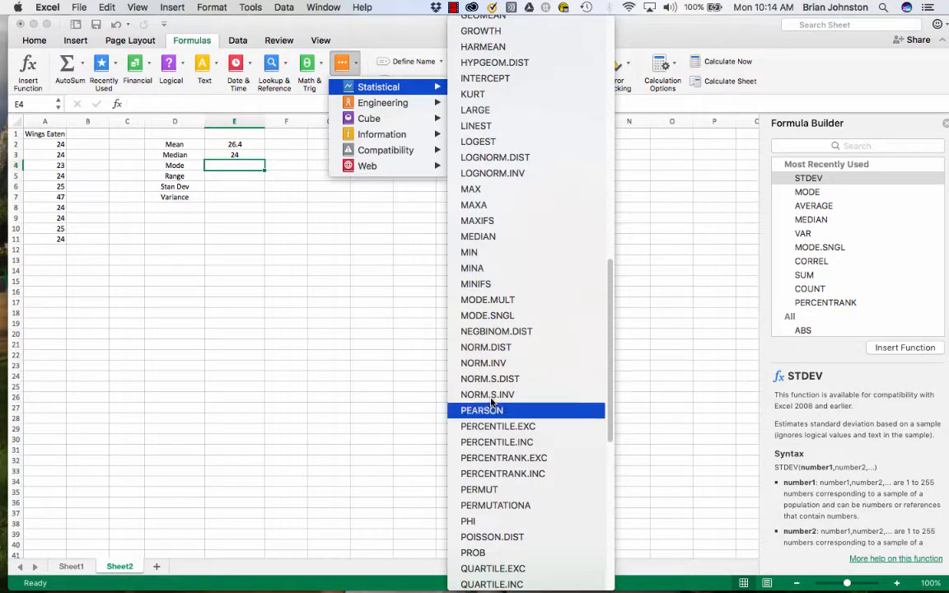
{"action": "left_click", "coordinate": [492, 316]}
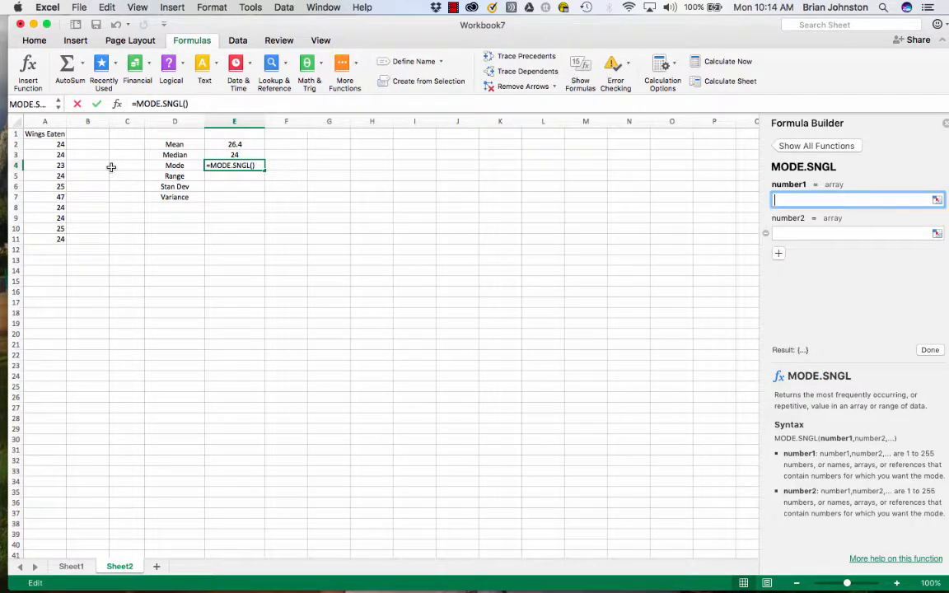
{"action": "left_click_drag", "start_coordinate": [51, 144], "coordinate": [50, 242]}
{"action": "left_click", "coordinate": [929, 349]}
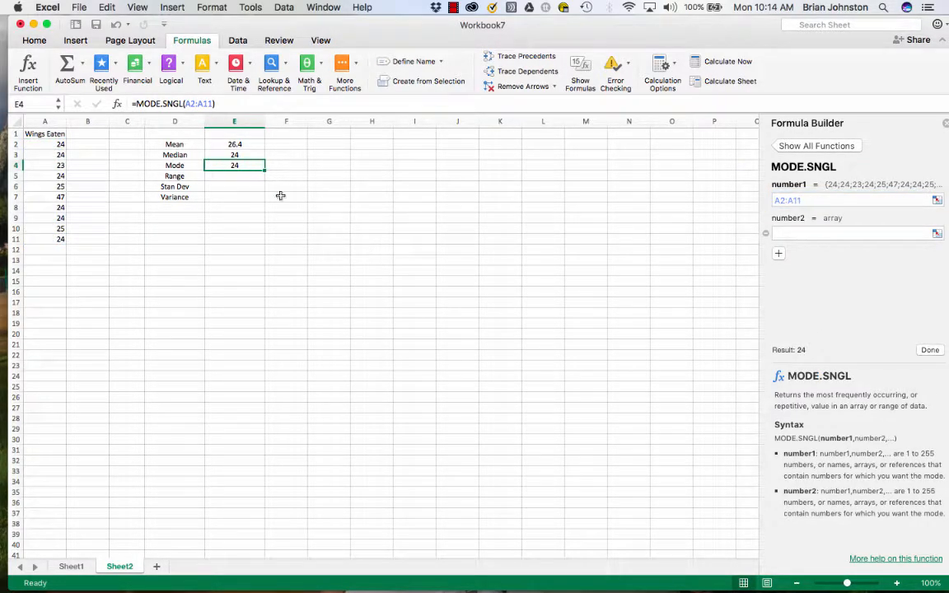
Step: Calculate the standard deviation in cell E6 with the statistical function STDEVA over the range A2:A11
{"action": "left_click", "coordinate": [233, 185]}
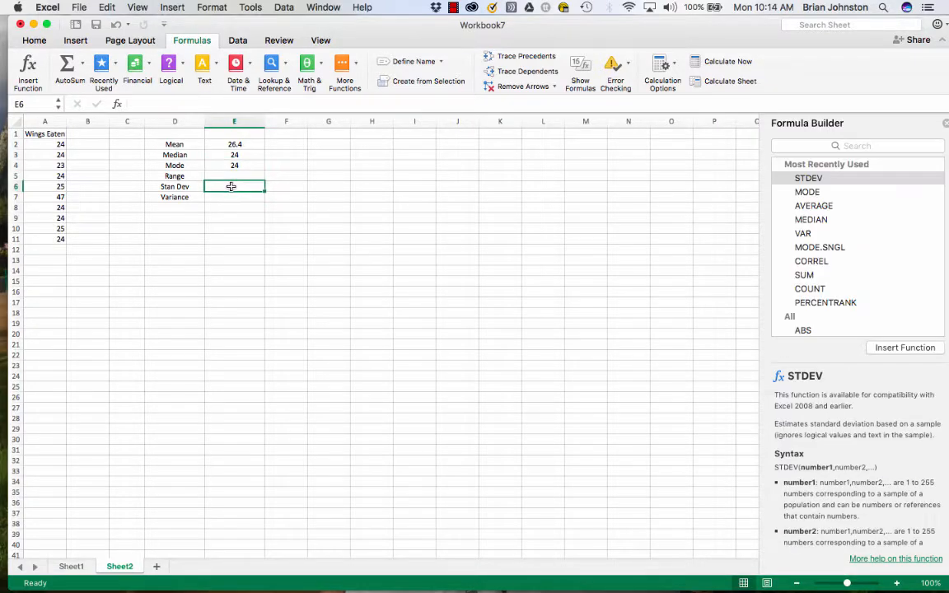
{"action": "left_click", "coordinate": [342, 66]}
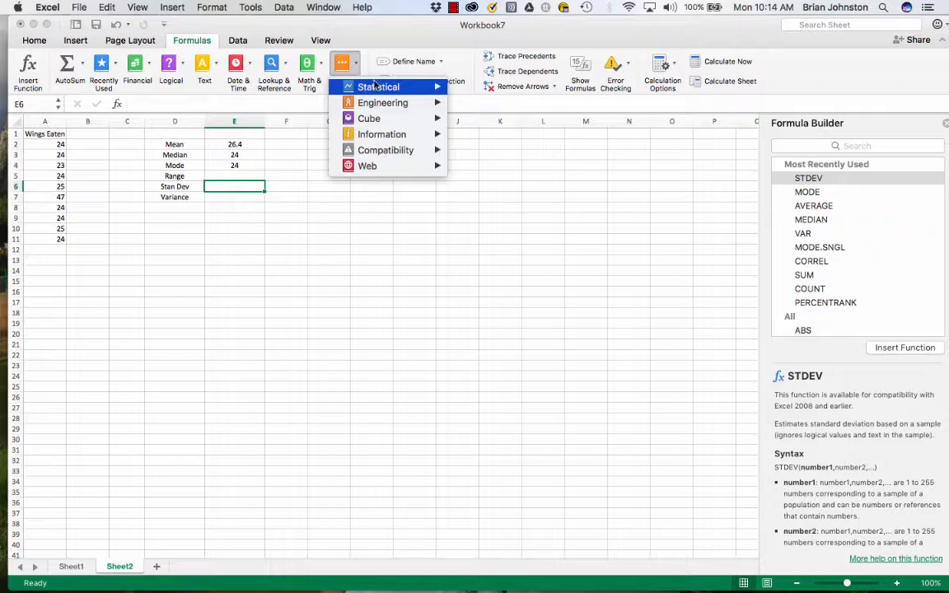
{"action": "scroll", "coordinate": [495, 266], "scroll_direction": "down", "scroll_amount": 20}
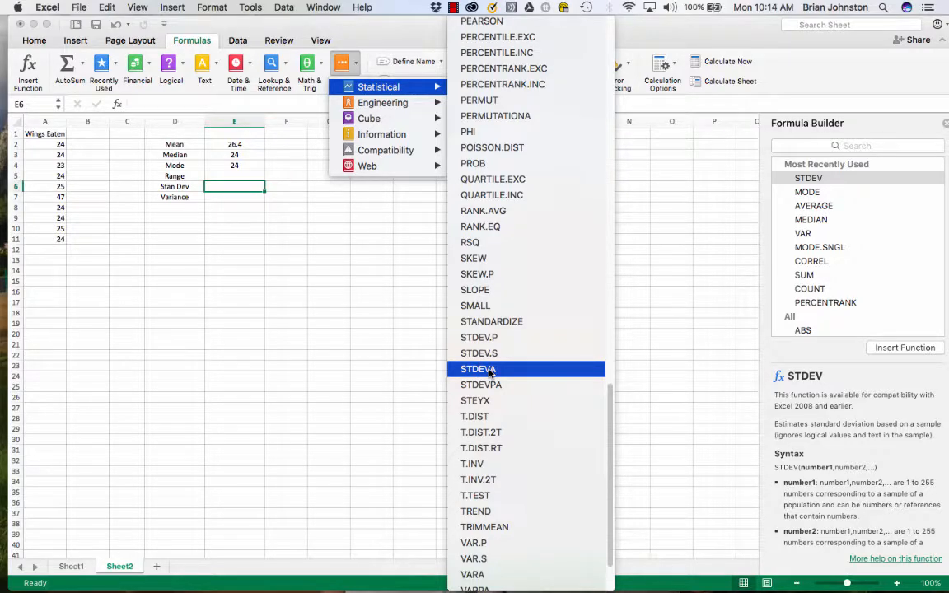
{"action": "left_click", "coordinate": [488, 371]}
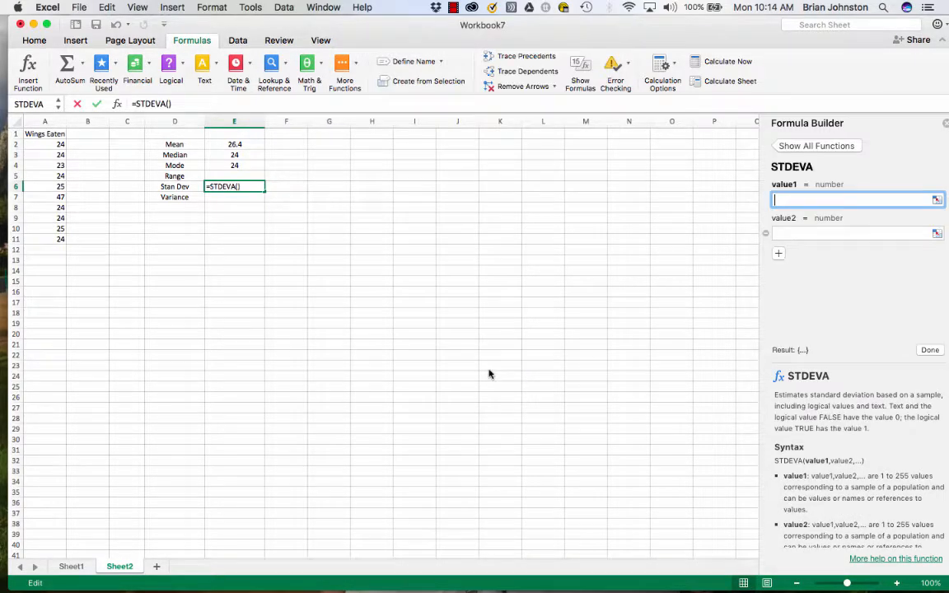
{"action": "left_click", "coordinate": [54, 145]}
{"action": "left_click_drag", "start_coordinate": [54, 153], "coordinate": [59, 238]}
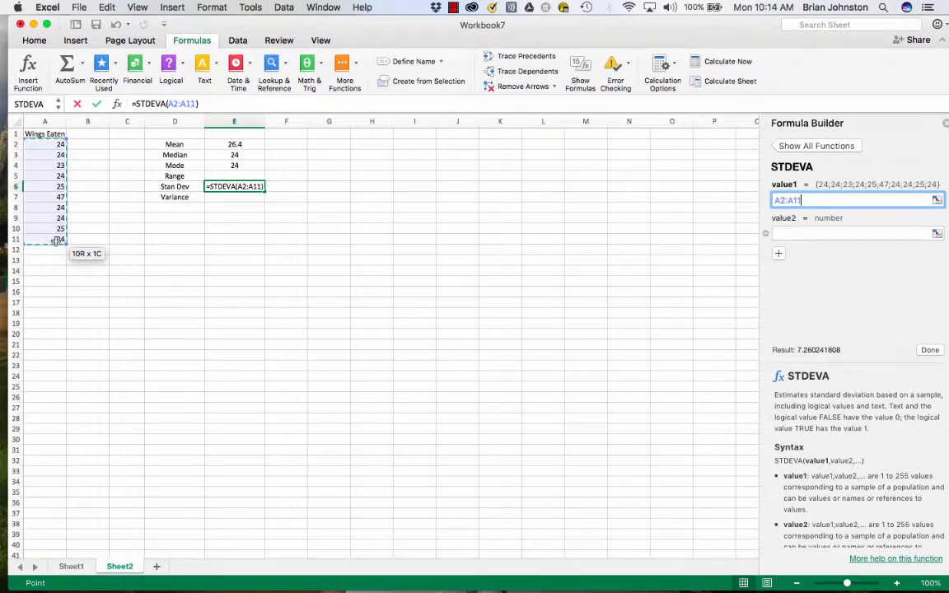
{"action": "left_click", "coordinate": [930, 350]}
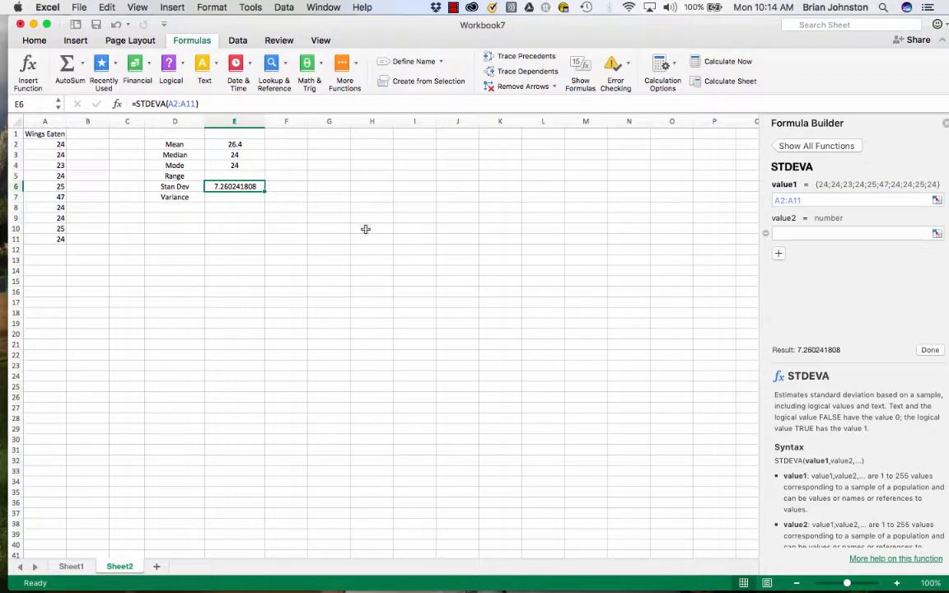
Step: Calculate the variance in cell E7 with the statistical function VAR.S over the range A2:A11
{"action": "left_click", "coordinate": [223, 198]}
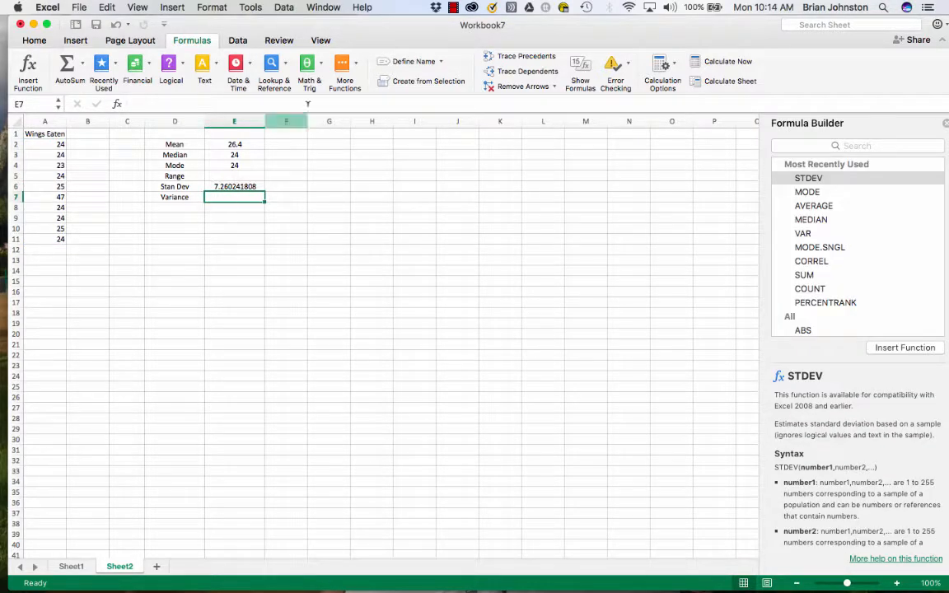
{"action": "left_click", "coordinate": [356, 69]}
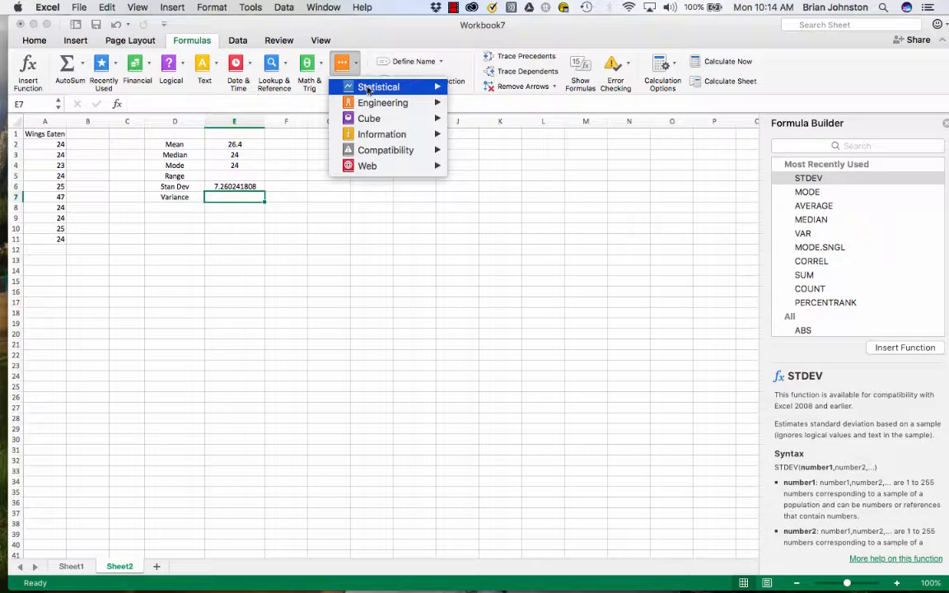
{"action": "scroll", "coordinate": [501, 229], "scroll_direction": "down", "scroll_amount": 10}
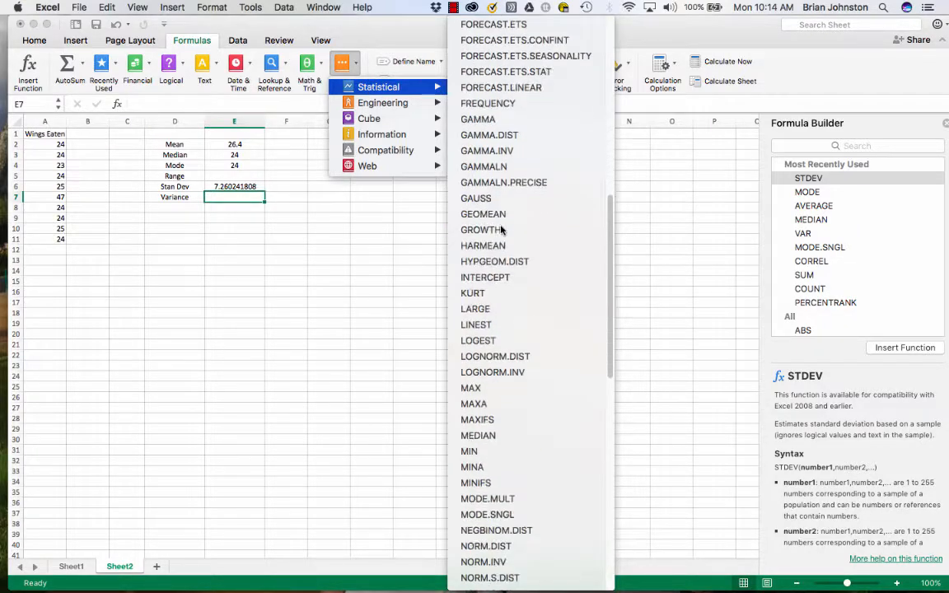
{"action": "scroll", "coordinate": [503, 229], "scroll_direction": "down", "scroll_amount": 10}
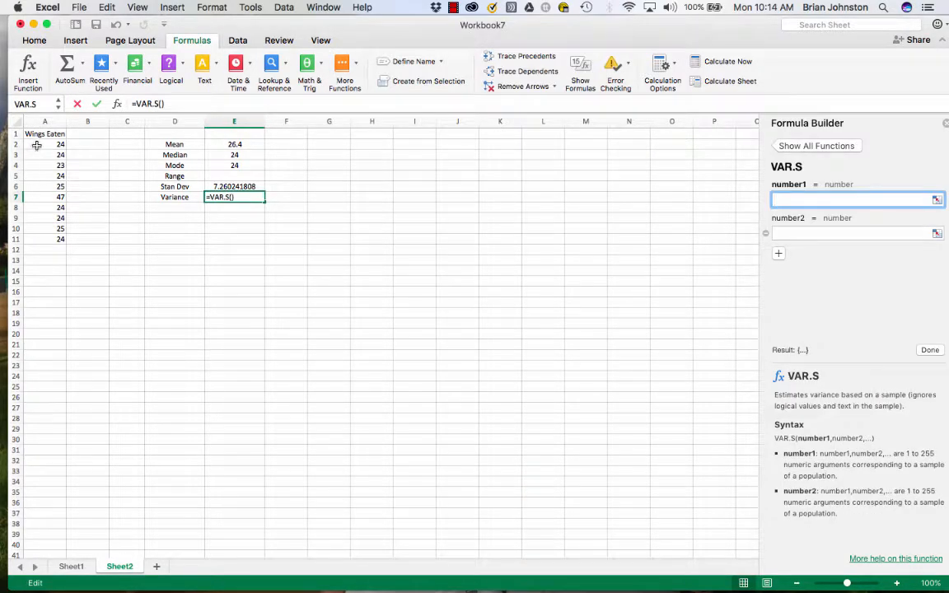
{"action": "left_click_drag", "start_coordinate": [37, 144], "coordinate": [36, 239]}
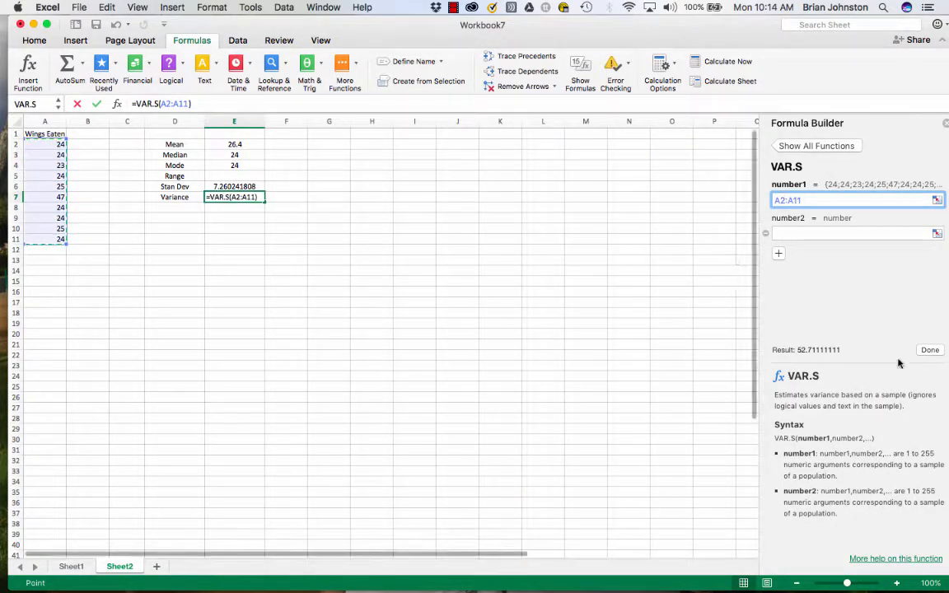
{"action": "left_click", "coordinate": [928, 350]}
{"action": "left_click", "coordinate": [325, 281]}
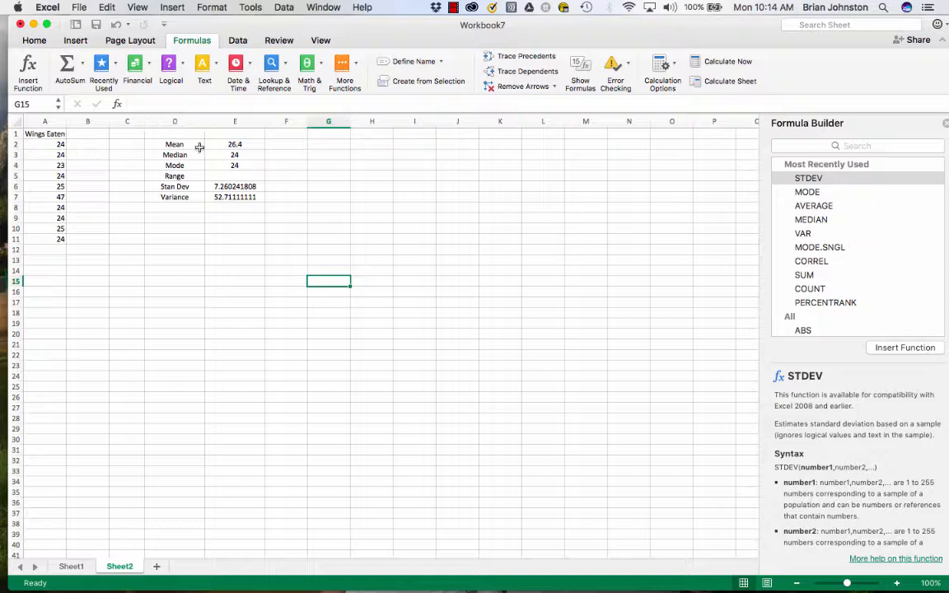
Step: Square the standard deviation in cell F7 with the formula =e6*e6 to check the variance
{"action": "left_click", "coordinate": [282, 197]}
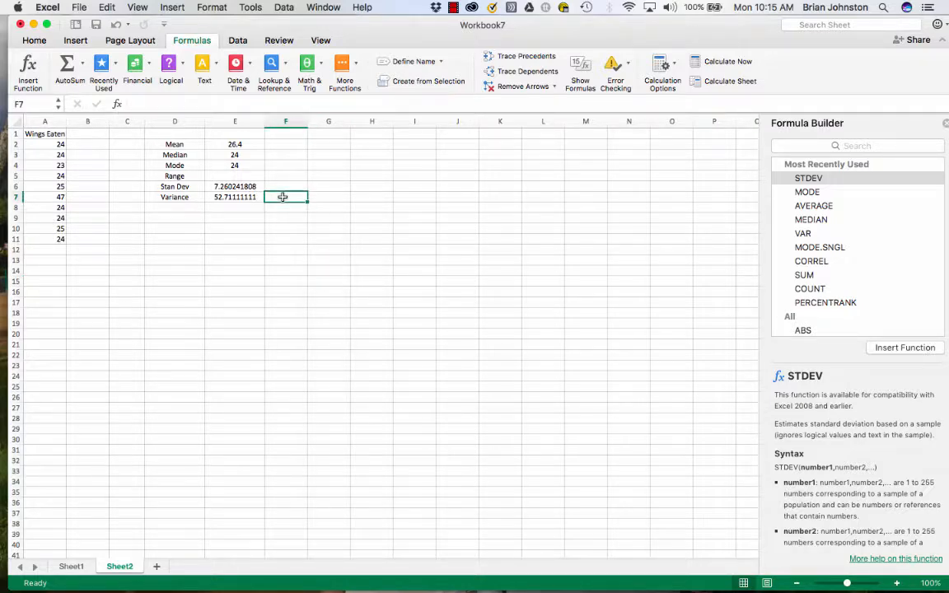
{"action": "type", "text": "="}
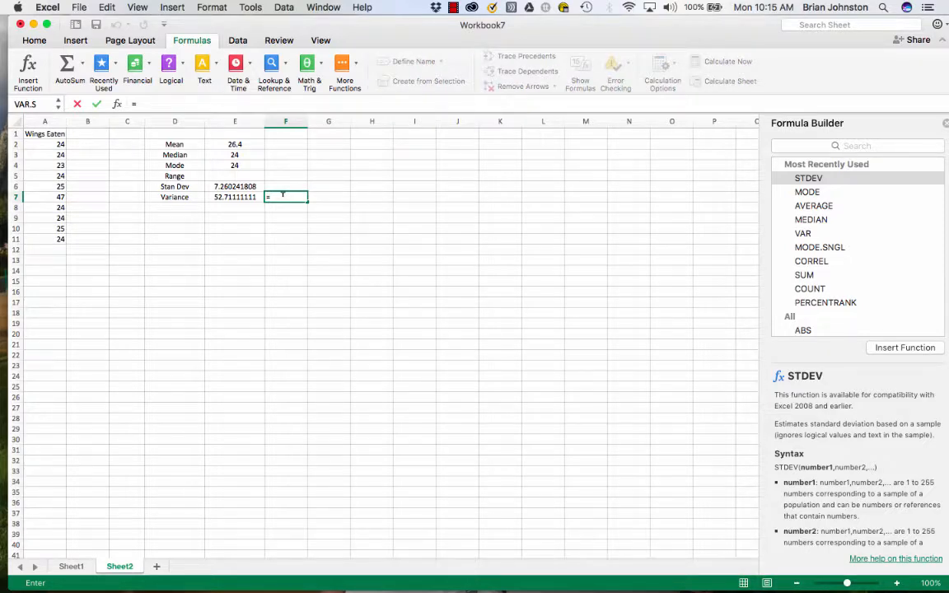
{"action": "type", "text": "e6"}
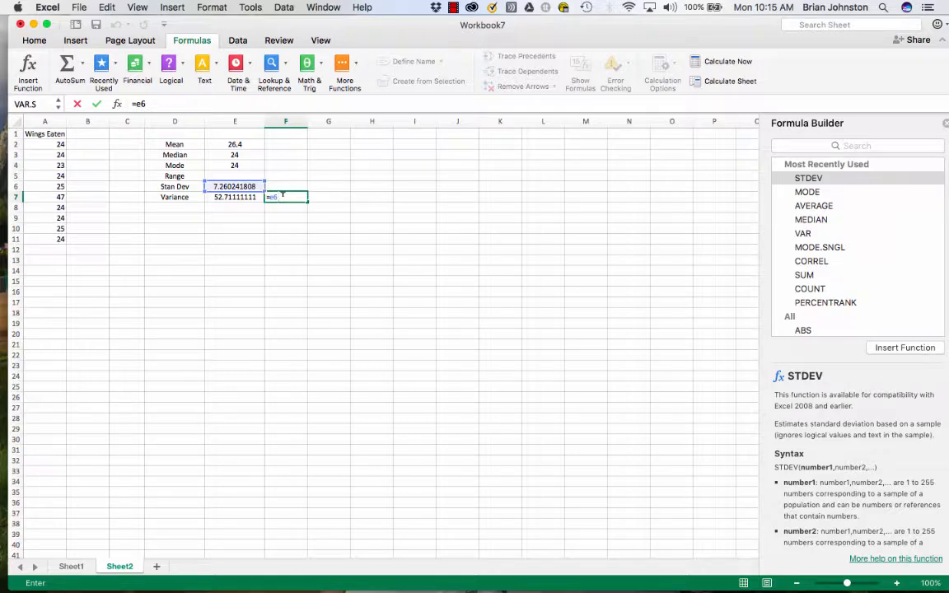
{"action": "type", "text": "*e6"}
{"action": "key", "text": "Return"}
{"action": "left_click", "coordinate": [273, 272]}
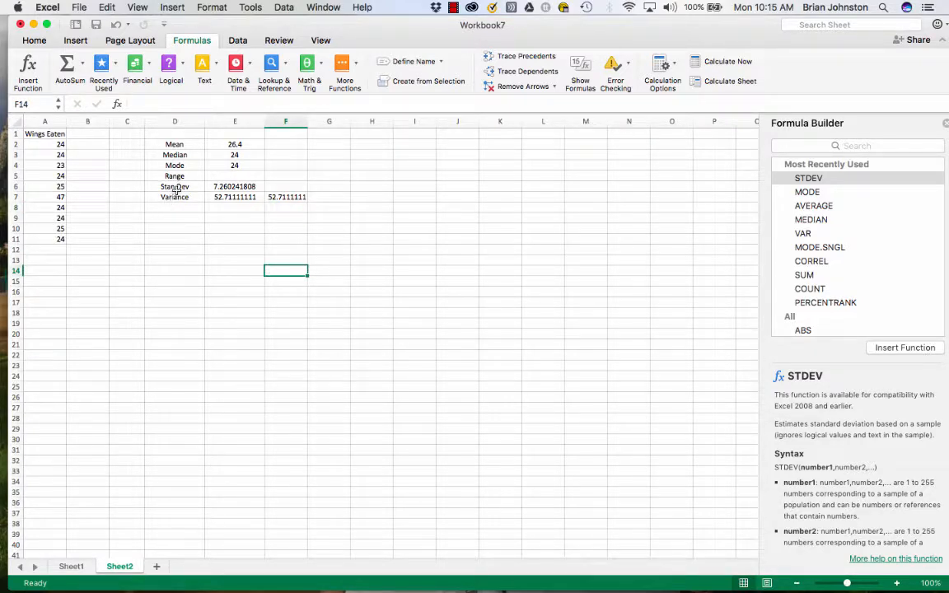
Step: Clear the check formula from cell F7
{"action": "left_click", "coordinate": [287, 197]}
{"action": "key", "text": "Delete"}
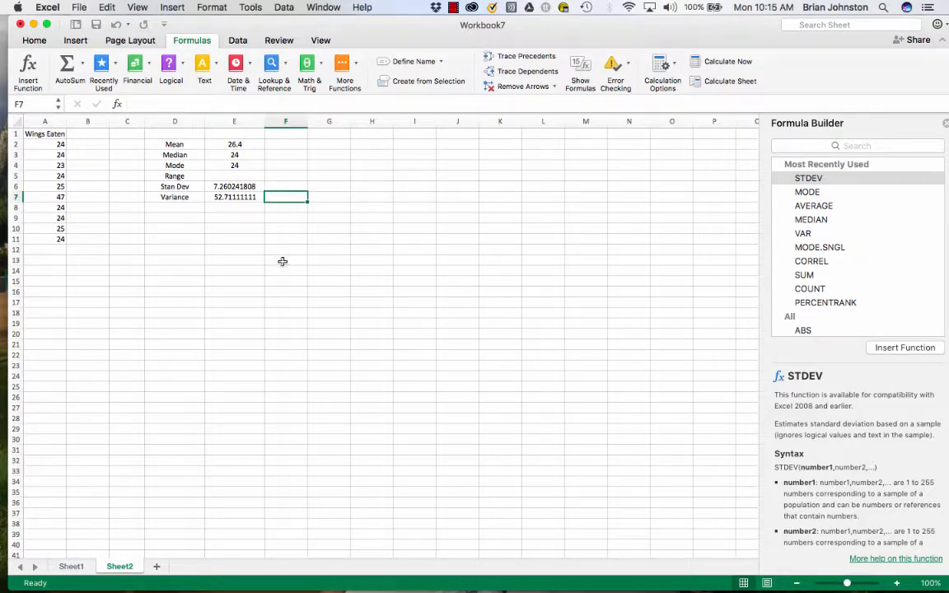
{"action": "left_click", "coordinate": [282, 261]}
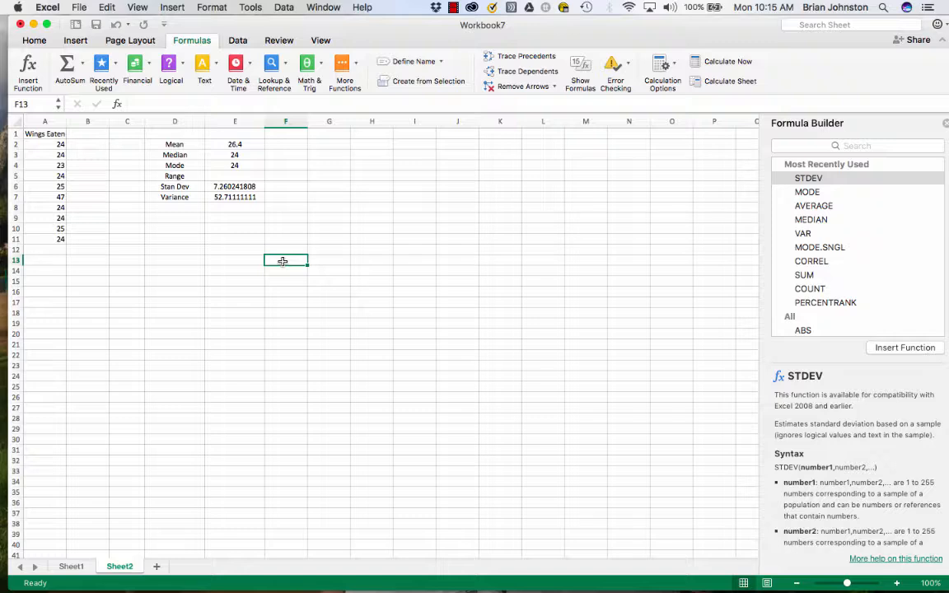
{"action": "left_click", "coordinate": [226, 175]}
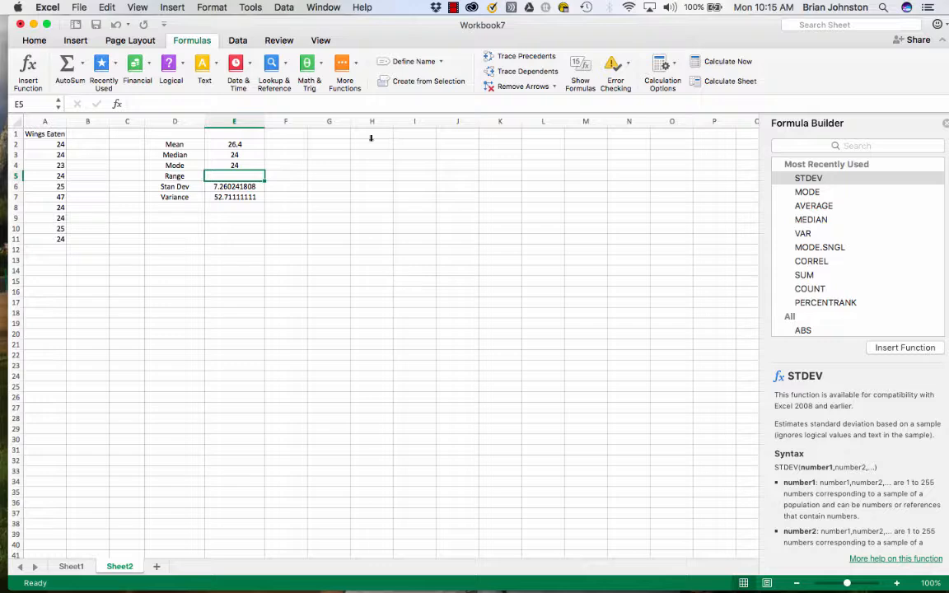
{"action": "left_click", "coordinate": [355, 65]}
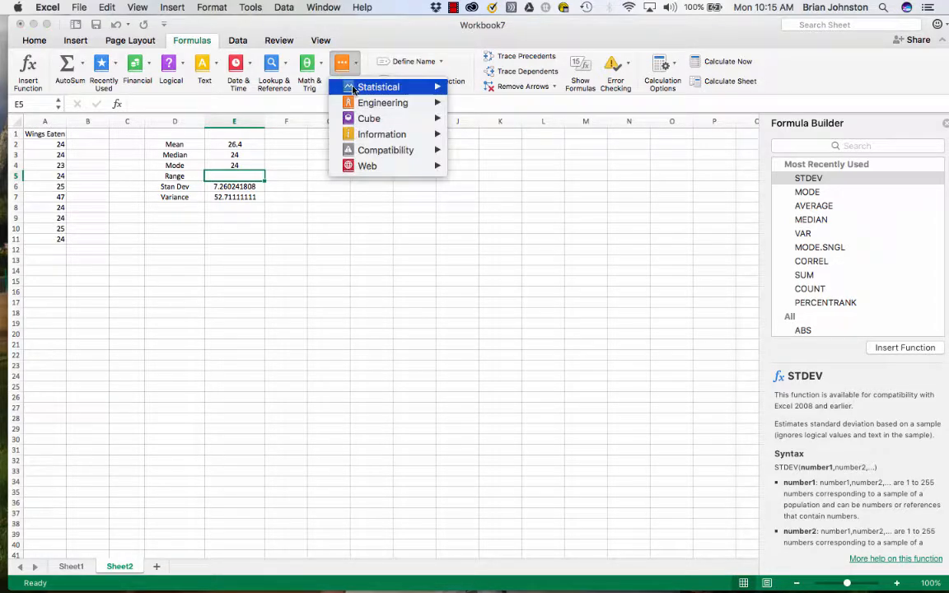
{"action": "left_click", "coordinate": [303, 206]}
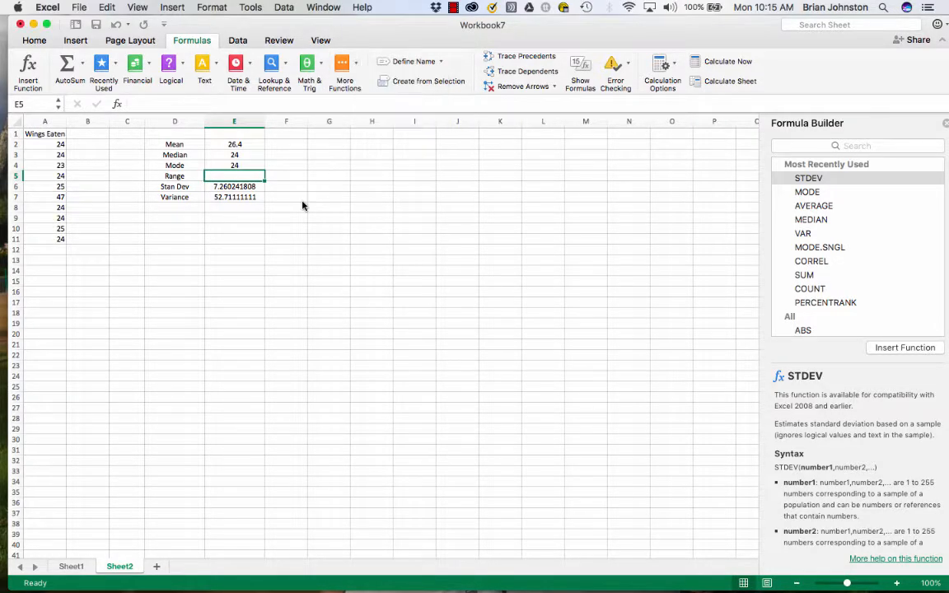
{"action": "left_click", "coordinate": [81, 64]}
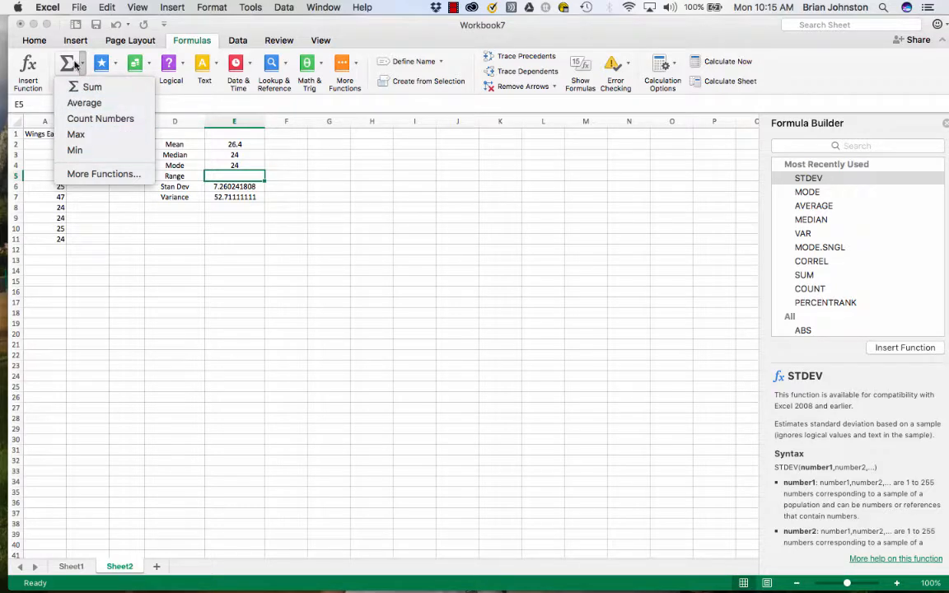
{"action": "left_click", "coordinate": [351, 265]}
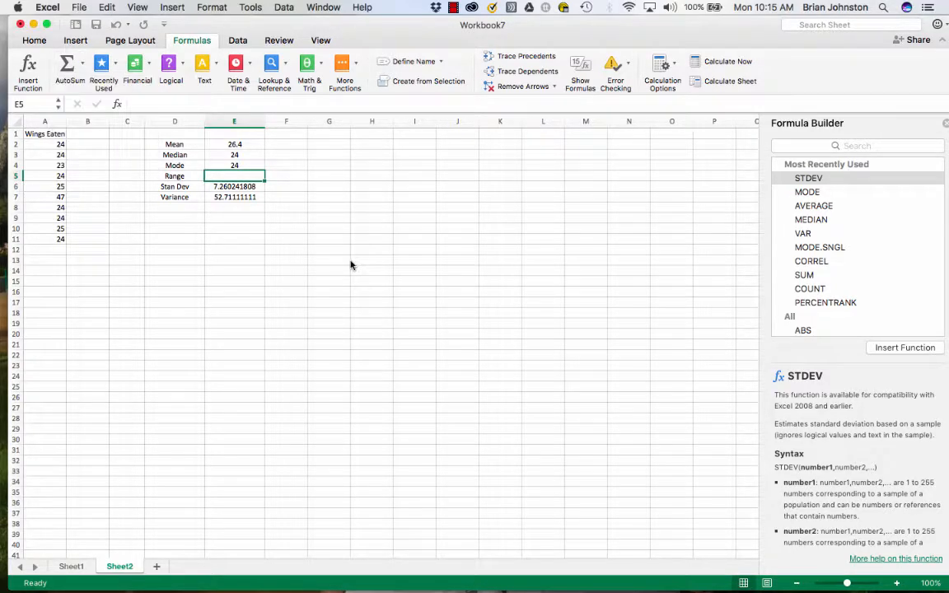
Step: Close the Formula Builder and open the Descriptive Statistics tool from the data analysis tools
{"action": "left_click", "coordinate": [945, 124]}
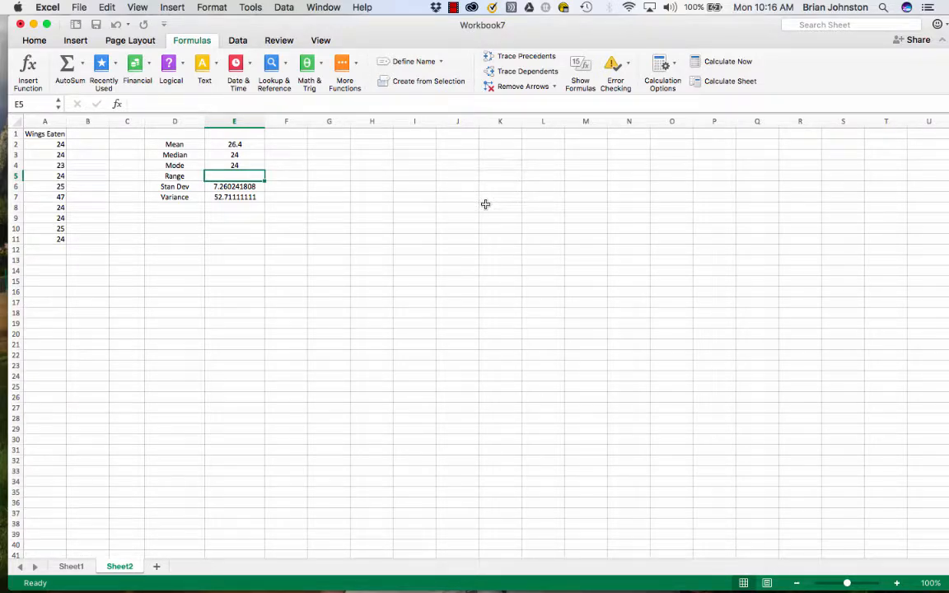
{"action": "left_click", "coordinate": [239, 41]}
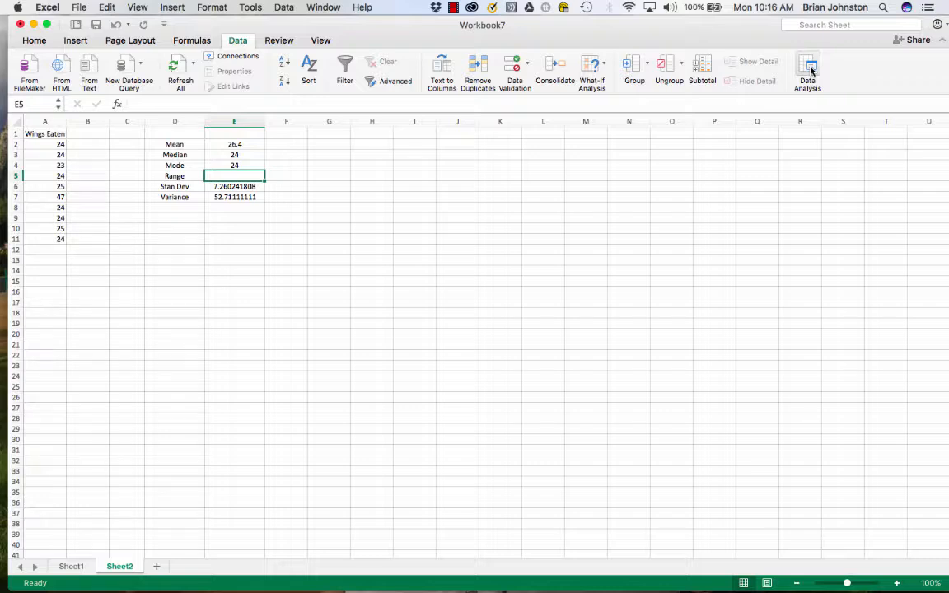
{"action": "left_click", "coordinate": [810, 70]}
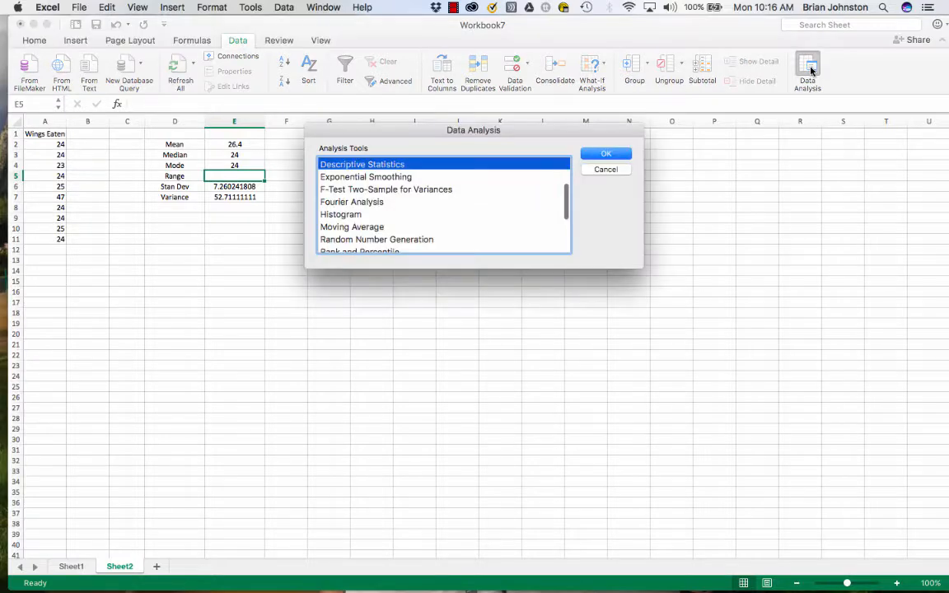
{"action": "scroll", "coordinate": [453, 216], "scroll_direction": "up", "scroll_amount": 5}
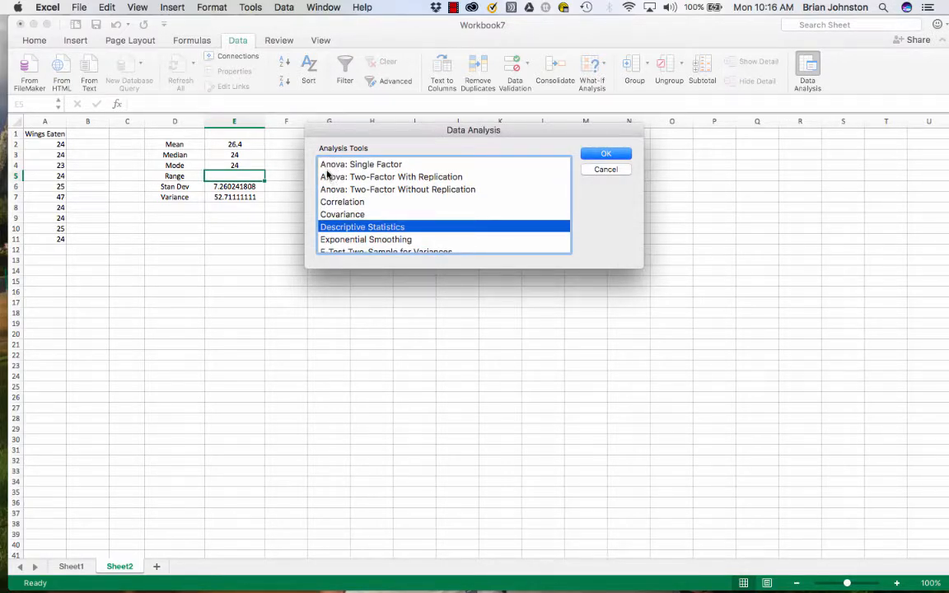
{"action": "scroll", "coordinate": [349, 192], "scroll_direction": "down", "scroll_amount": 4}
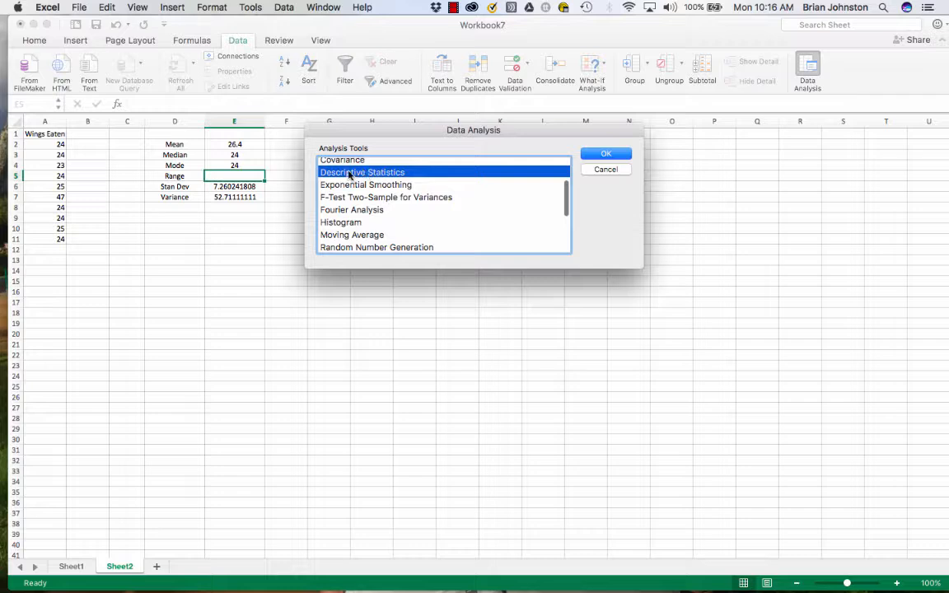
{"action": "left_click", "coordinate": [606, 154]}
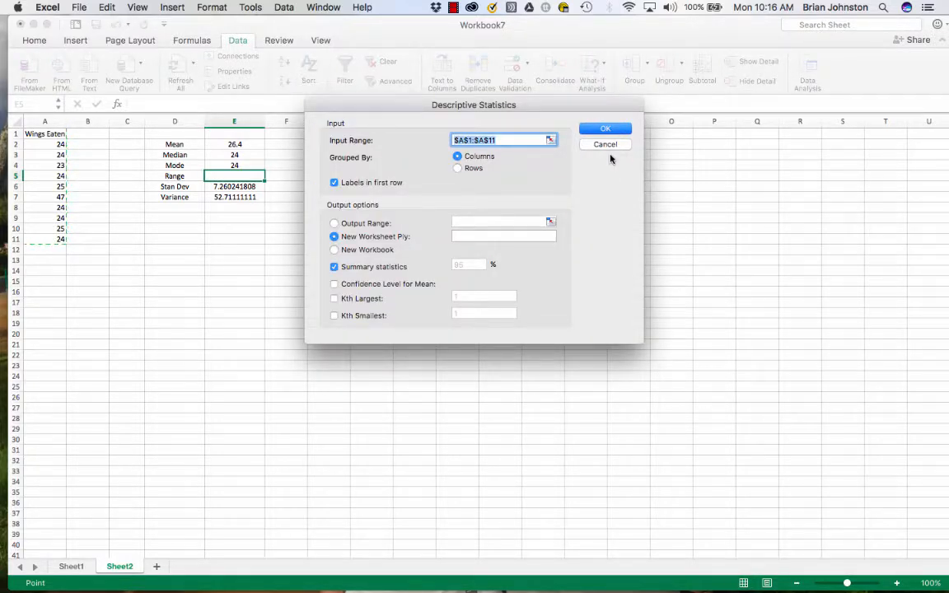
Step: Generate summary statistics on a new worksheet for the range A1:A11, grouped by columns with labels in the first row
{"action": "left_click", "coordinate": [42, 135]}
{"action": "left_click_drag", "start_coordinate": [41, 134], "coordinate": [51, 240]}
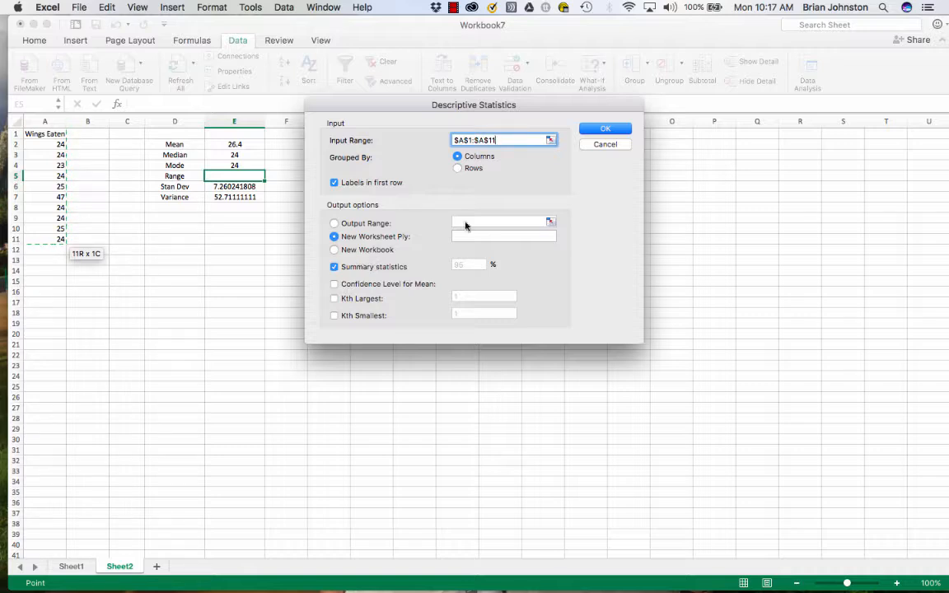
{"action": "left_click", "coordinate": [598, 130]}
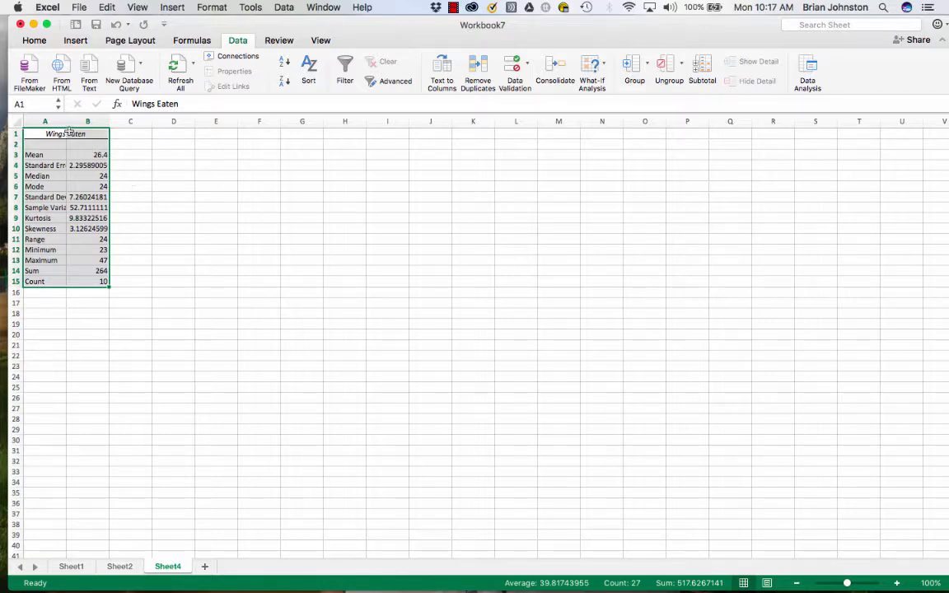
Step: Widen columns A and B to fit the summary statistics, and select the table A1:B15
{"action": "left_click_drag", "start_coordinate": [58, 121], "coordinate": [95, 121]}
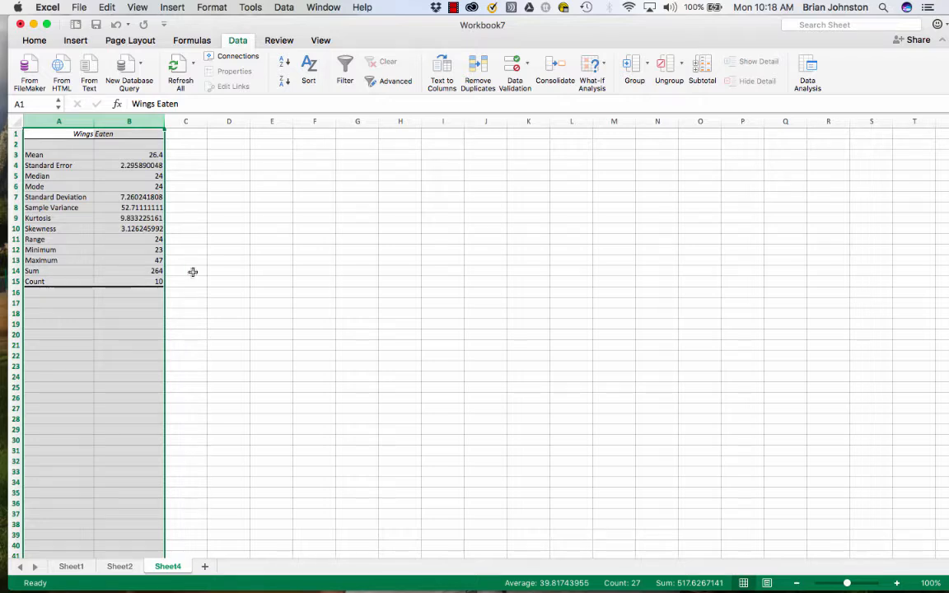
{"action": "left_click", "coordinate": [214, 257]}
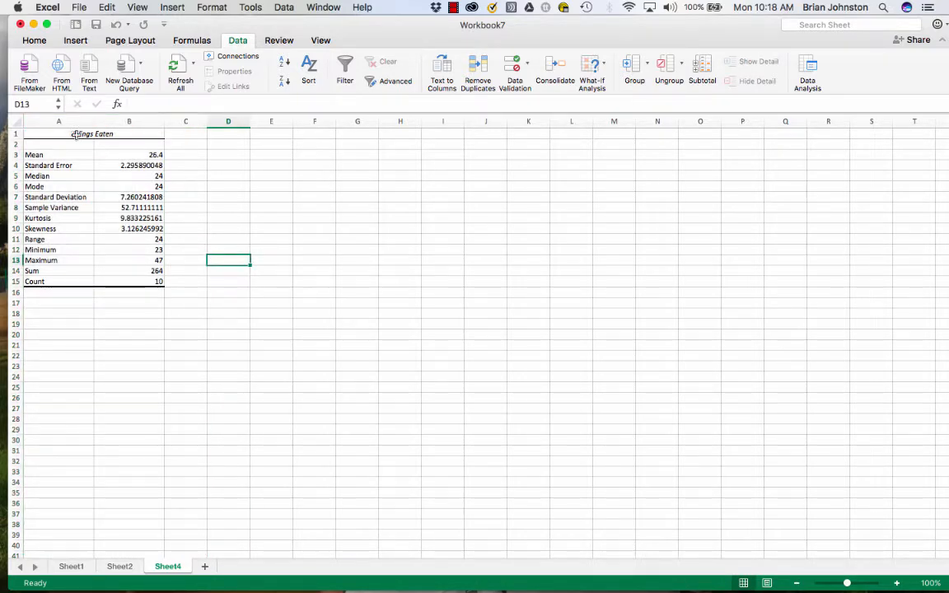
{"action": "left_click_drag", "start_coordinate": [64, 134], "coordinate": [123, 219]}
{"action": "left_click_drag", "start_coordinate": [132, 282], "coordinate": [133, 282]}
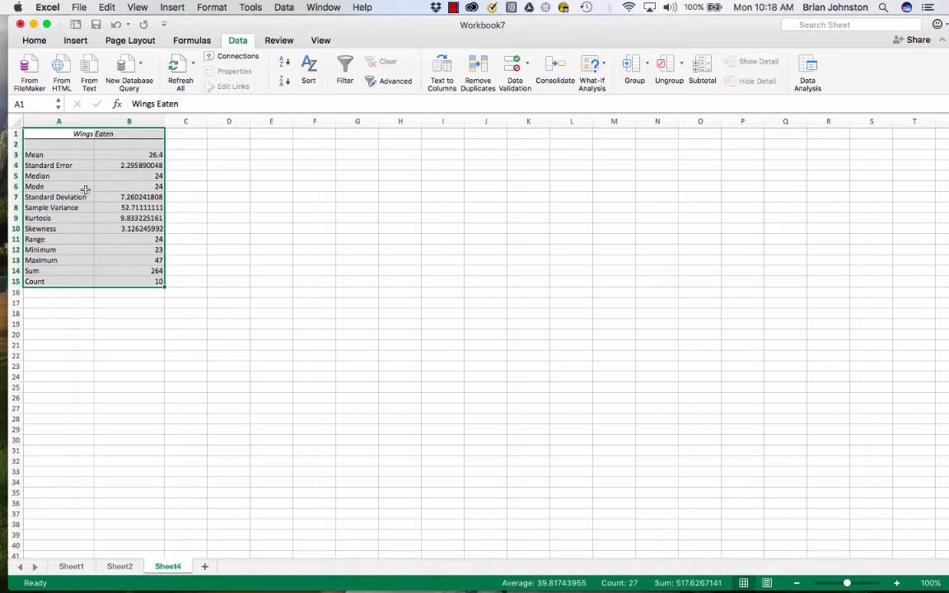
Step: Return to Sheet2 to review the mean formula in cell E2 and the additional function categories
{"action": "left_click", "coordinate": [119, 567]}
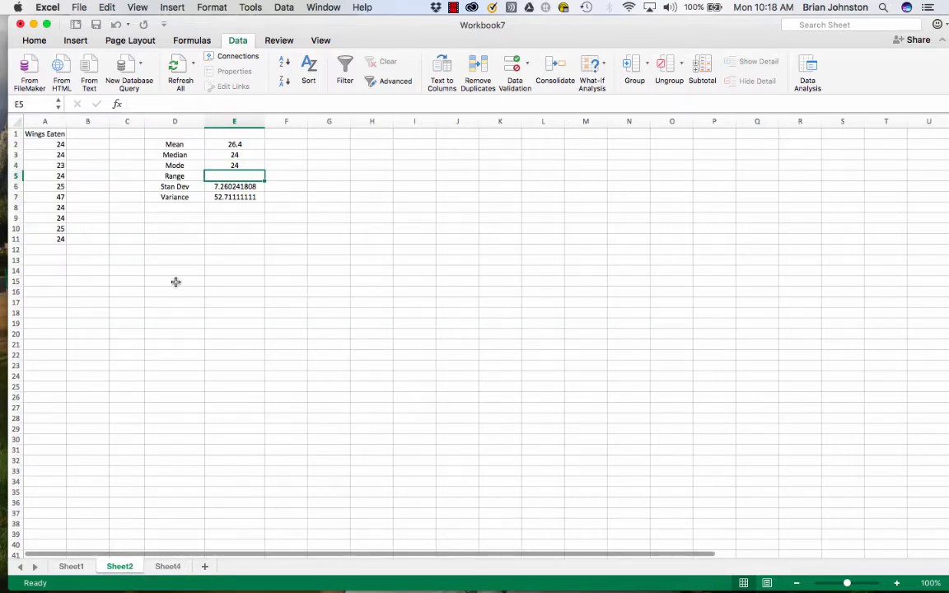
{"action": "left_click", "coordinate": [209, 143]}
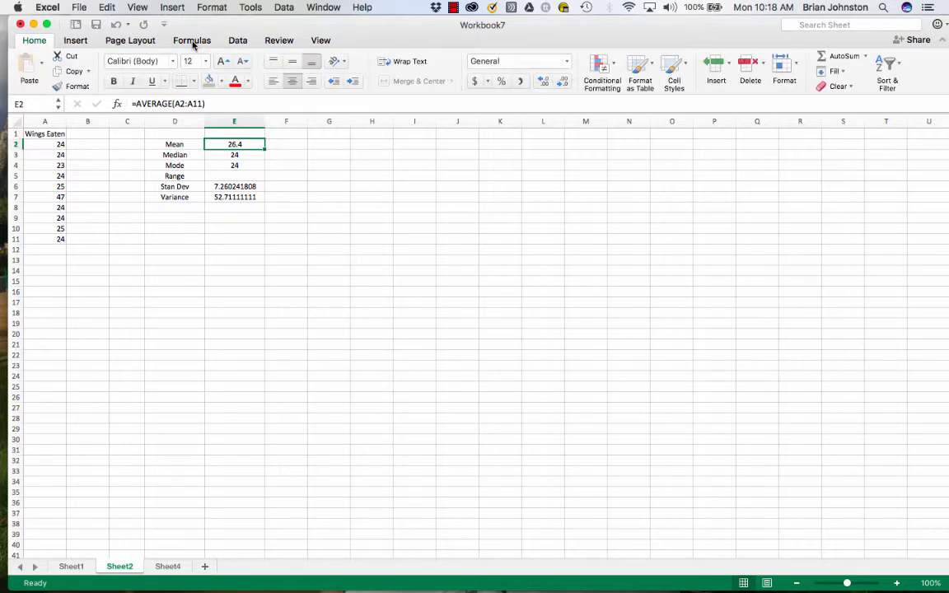
{"action": "left_click", "coordinate": [193, 44]}
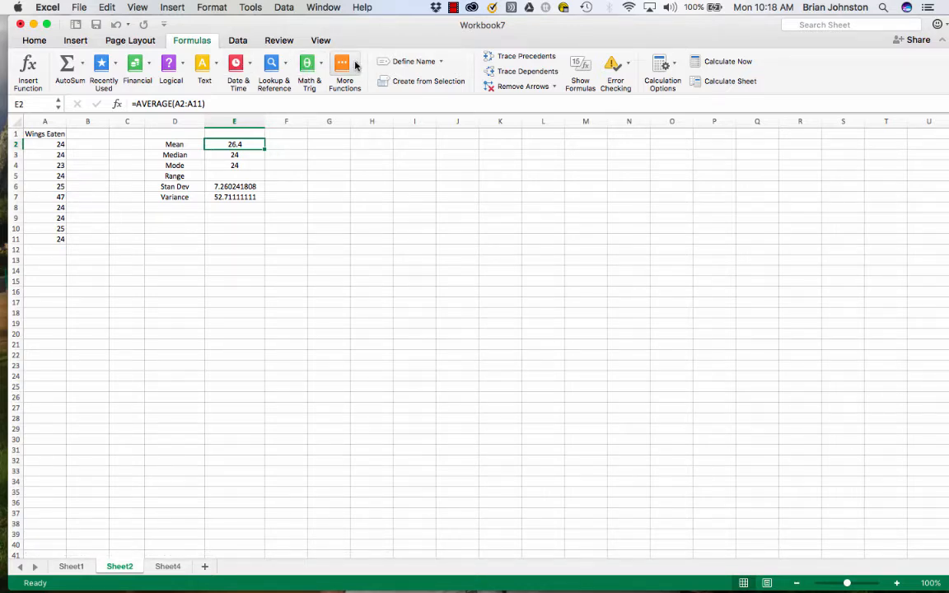
{"action": "left_click", "coordinate": [356, 64]}
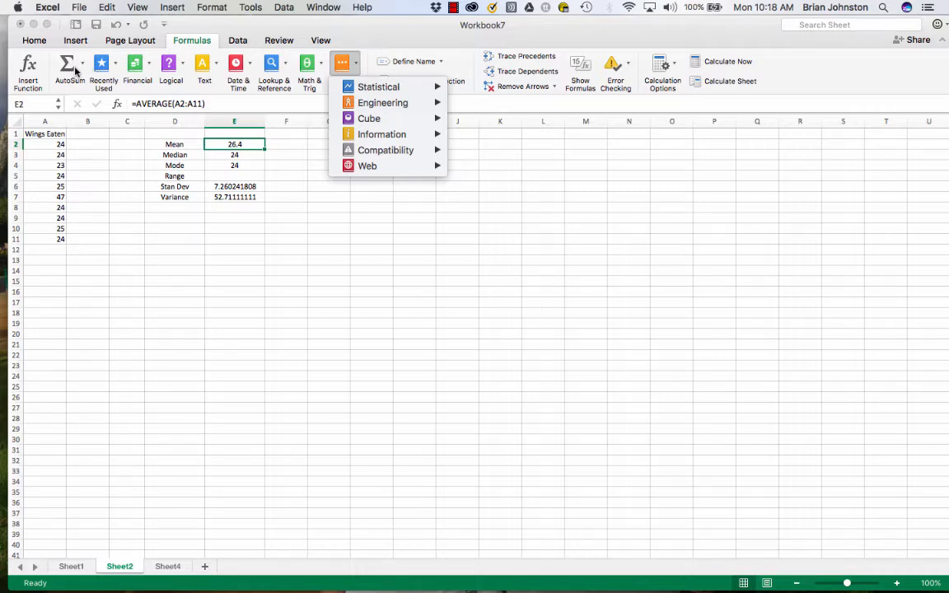
{"action": "left_click", "coordinate": [325, 333]}
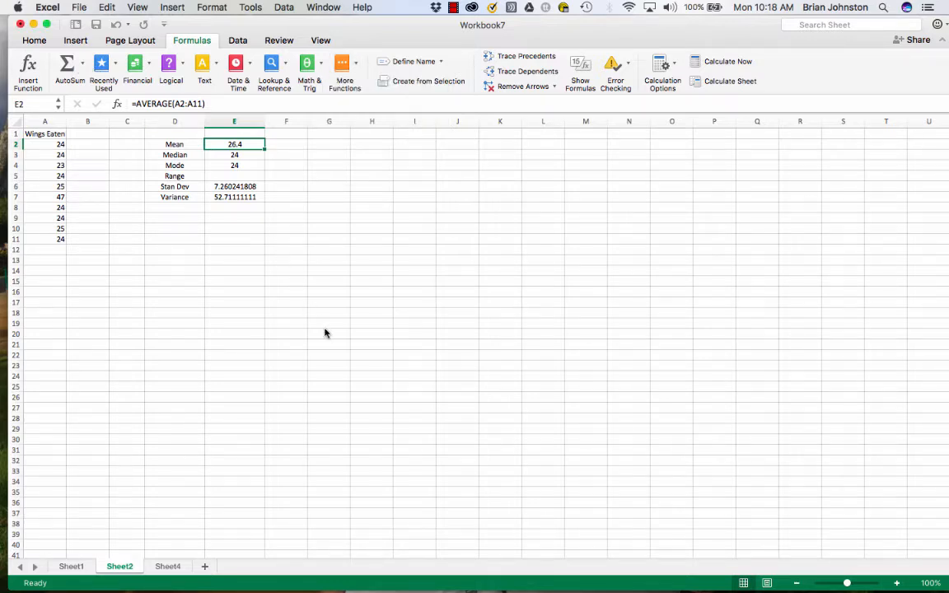